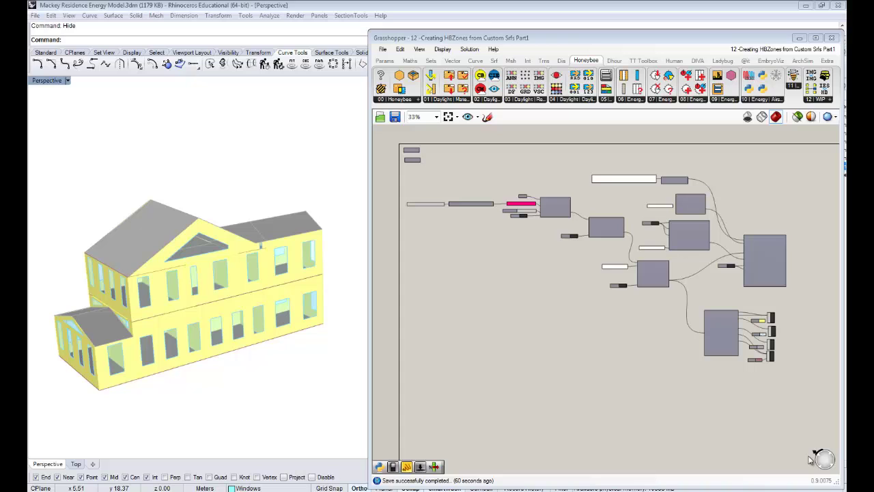
Step: Examine the Honeybee definition from the Brep zone masses through adjacency and glazing to the simulation and preview components
scroll(674, 218, "up", 4)
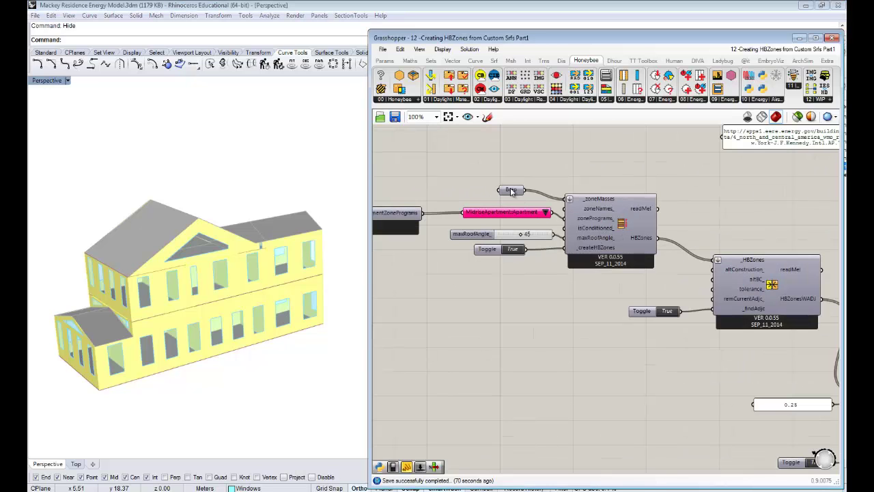
left_click(511, 189)
right_click_drag(618, 278, 571, 268)
scroll(571, 268, "down", 3)
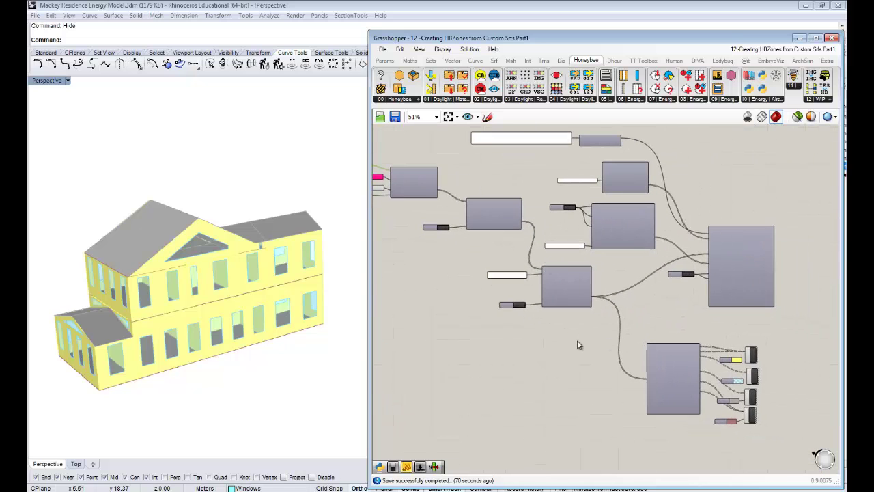
scroll(615, 300, "up", 1)
mouse_move(609, 279)
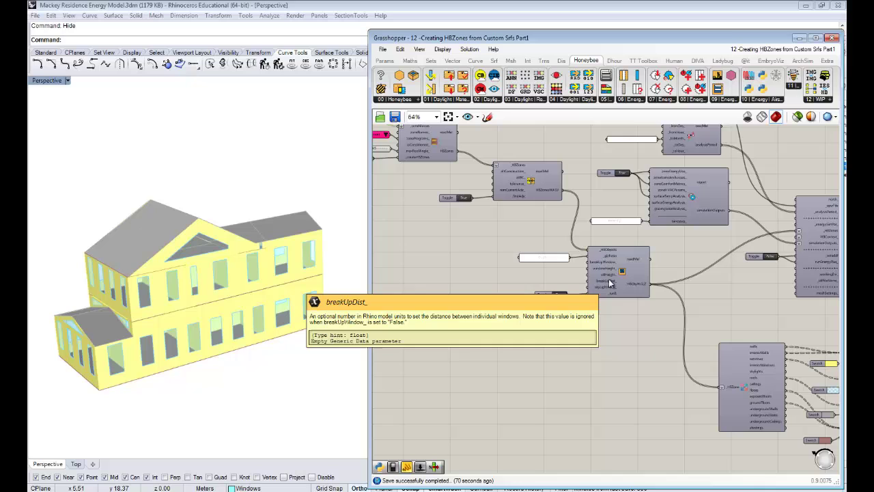
scroll(580, 253, "down", 3)
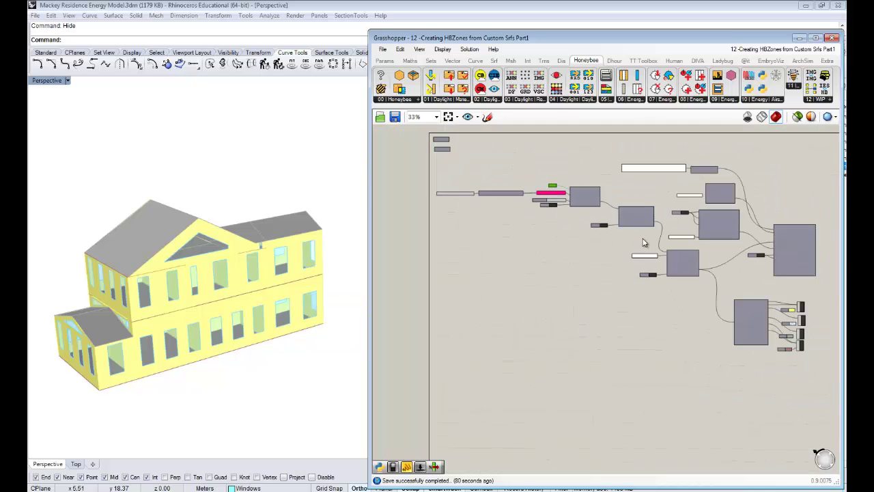
right_click_drag(613, 256, 590, 253)
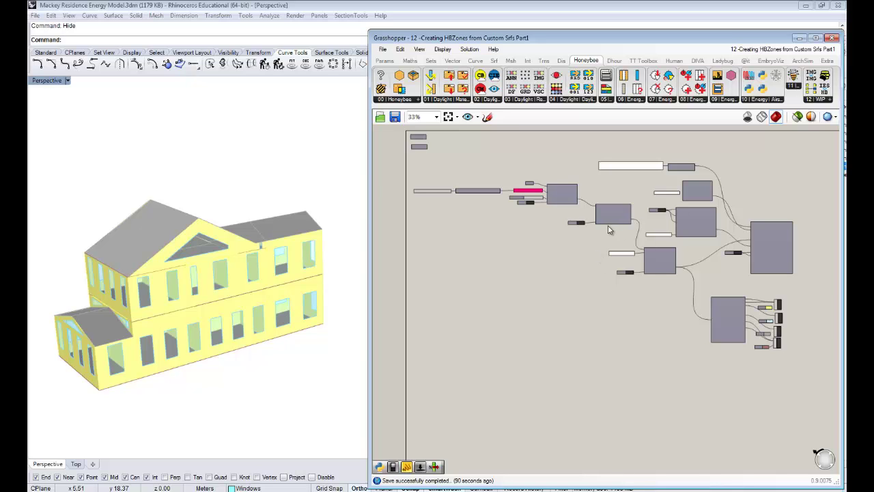
Step: Move the zone adjacency component and its findAdjc toggle slightly lower on the canvas
scroll(610, 230, "up", 5)
left_click_drag(642, 250, 532, 196)
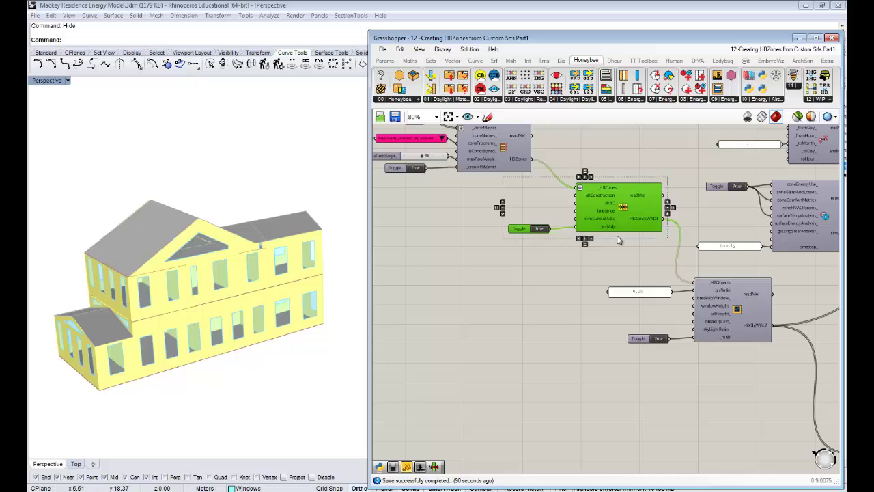
left_click_drag(617, 211, 619, 239)
left_click(613, 179)
right_click_drag(552, 193, 646, 231)
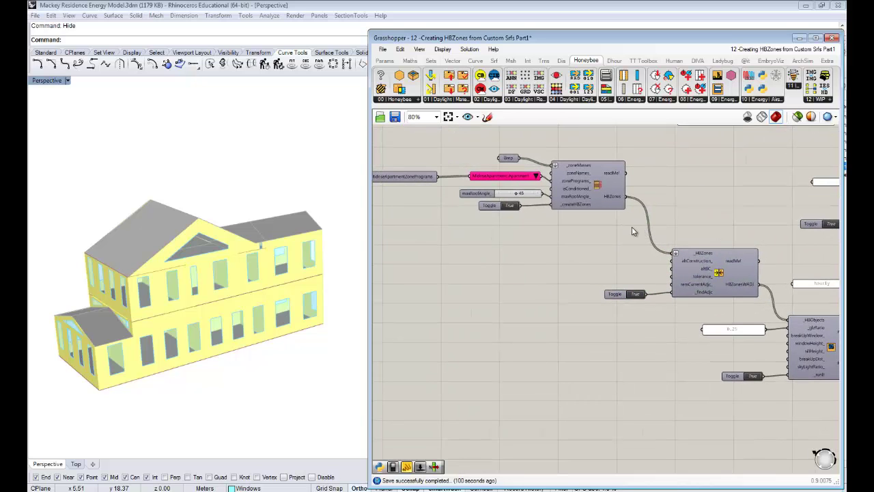
Step: Review the component chain in order: zone creation, adjacency solving, glazing by ratio and the energy simulation
scroll(632, 231, "down", 3)
right_click_drag(692, 246, 737, 266)
left_click_drag(585, 169, 587, 166)
left_click(648, 221)
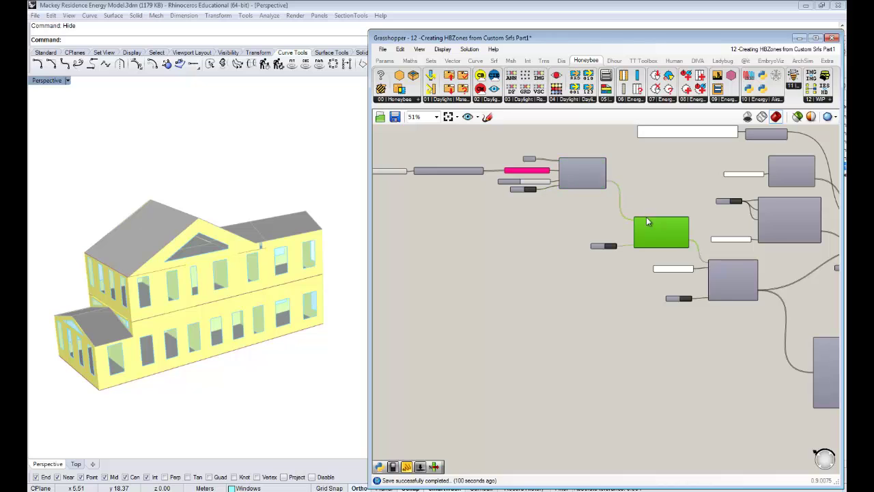
left_click(727, 271)
right_click_drag(729, 314, 610, 315)
scroll(795, 262, "up", 3)
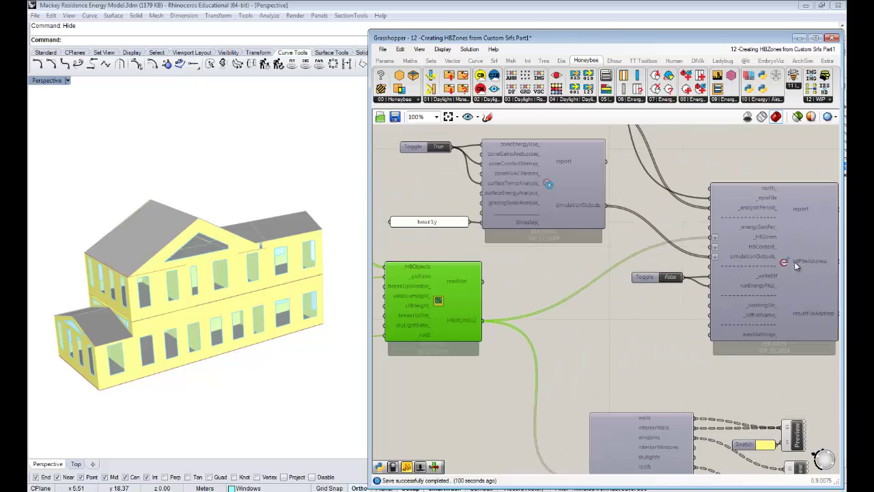
left_click(793, 264)
scroll(551, 296, "down", 5)
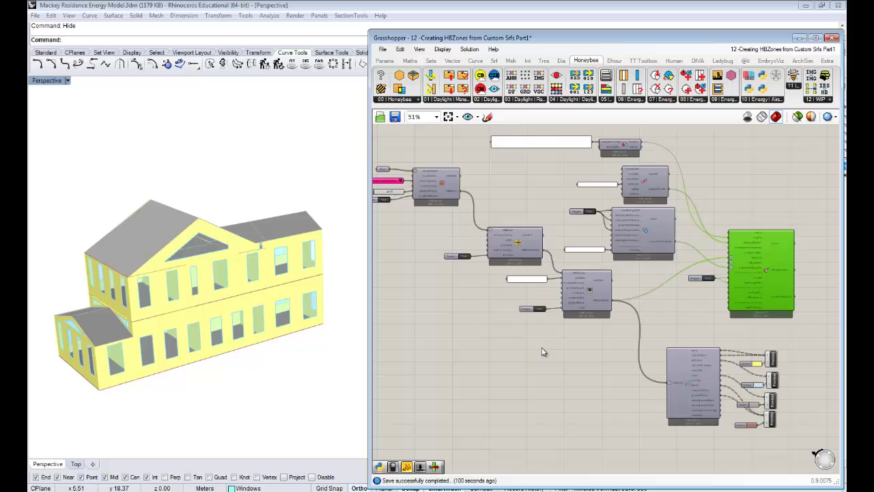
right_click_drag(543, 354, 614, 317)
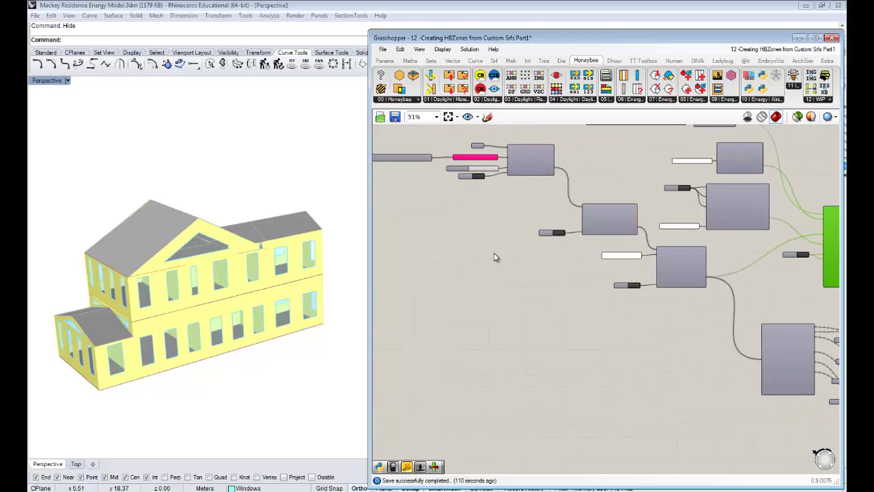
Step: Examine the generated windows on the house model, especially the triangular one in the front gable
right_click_drag(236, 242, 202, 228)
scroll(205, 262, "up", 5)
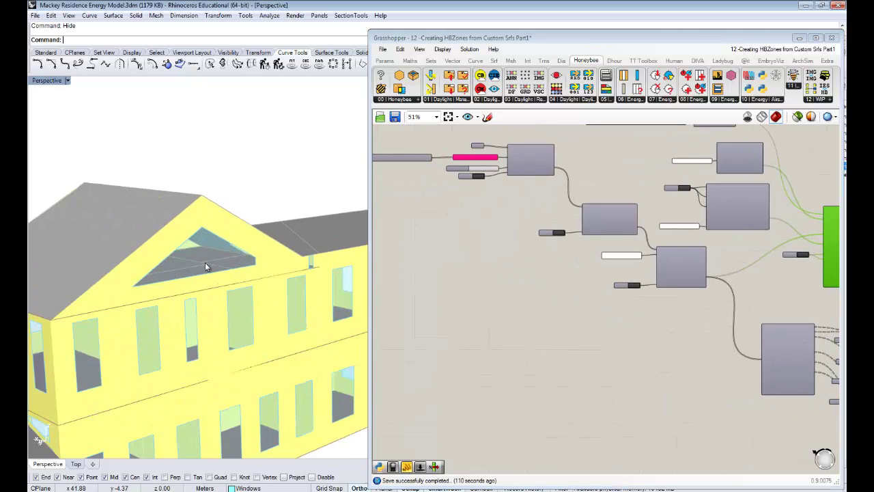
right_click_drag(205, 262, 160, 250)
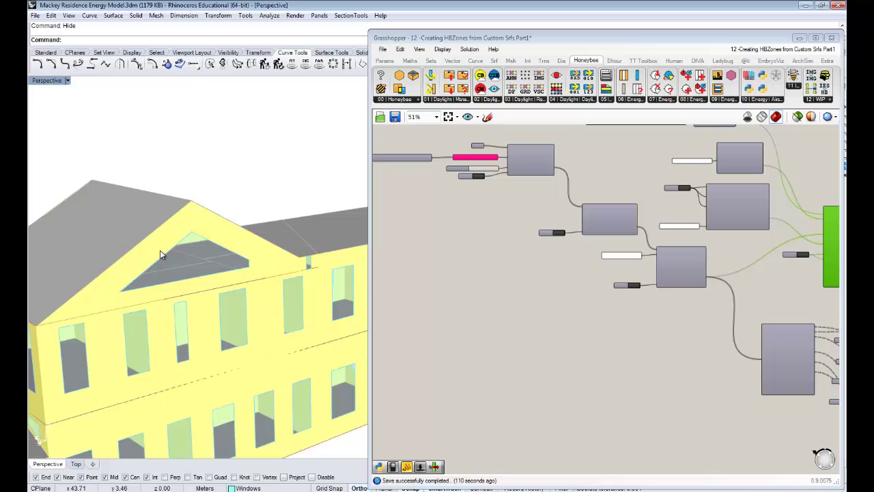
right_click_drag(250, 296, 247, 282)
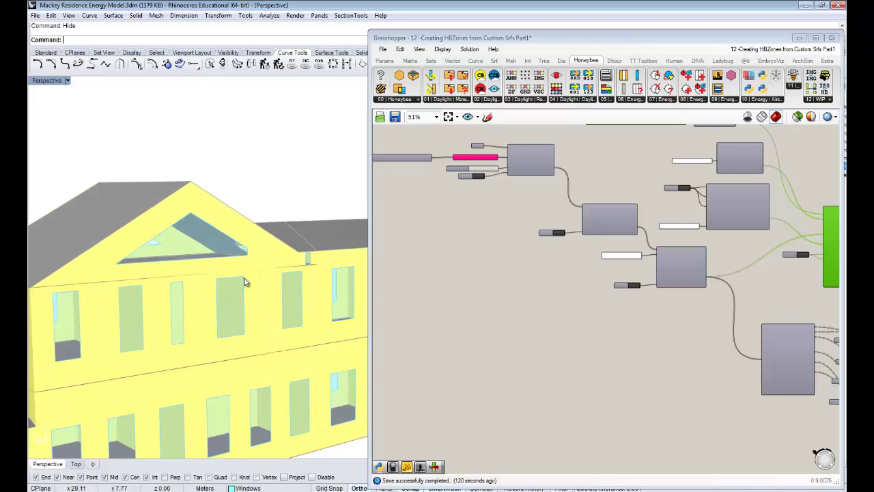
right_click_drag(231, 250, 200, 271)
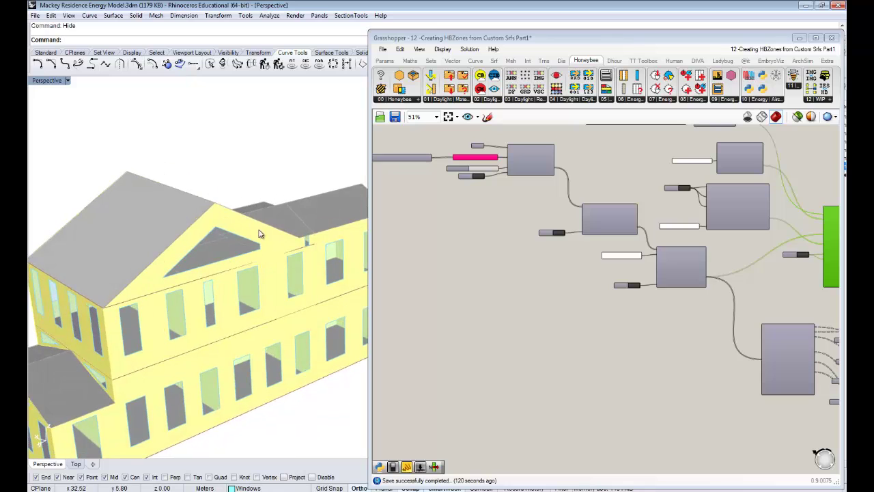
scroll(247, 287, "down", 5)
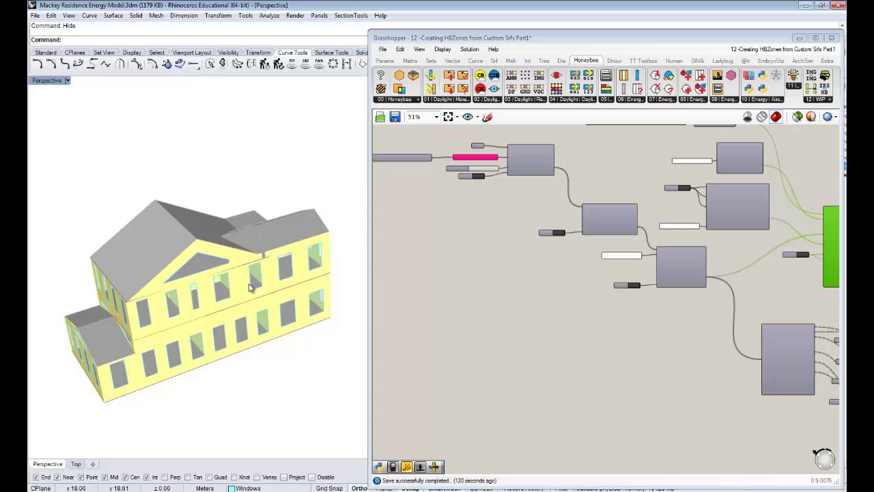
right_click_drag(223, 306, 224, 278)
scroll(226, 246, "up", 5)
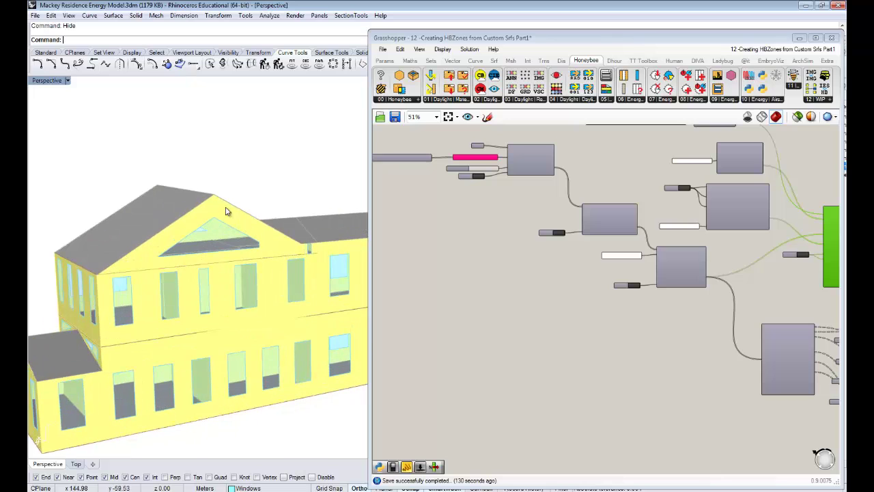
right_click_drag(198, 256, 225, 210)
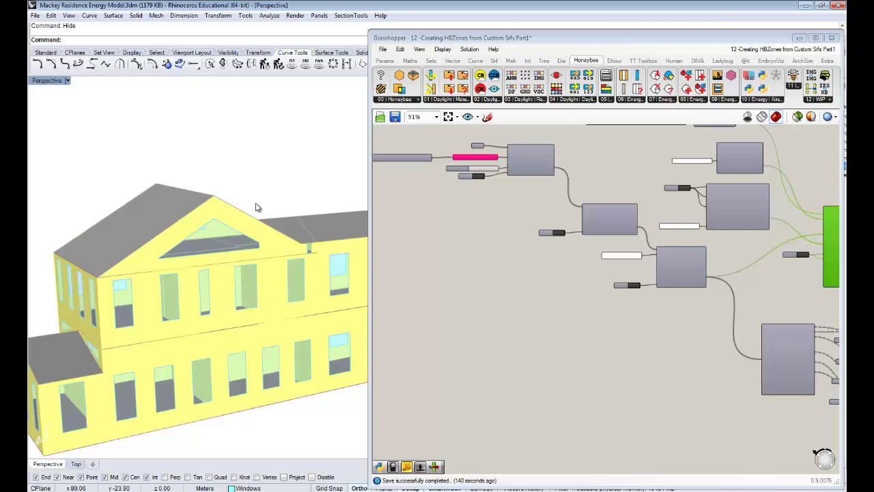
right_click_drag(244, 244, 258, 262)
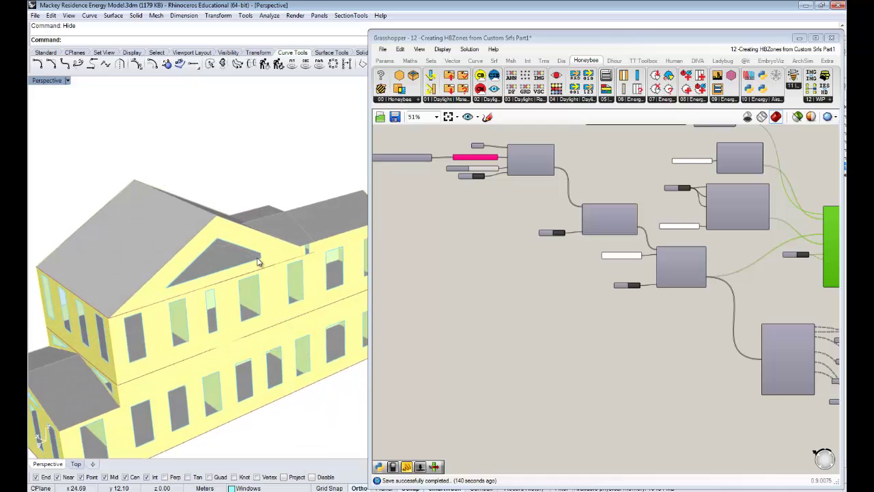
Step: Turn off the preview of the four coloured preview components attached to the surface-type outputs
right_click_drag(596, 354, 611, 368)
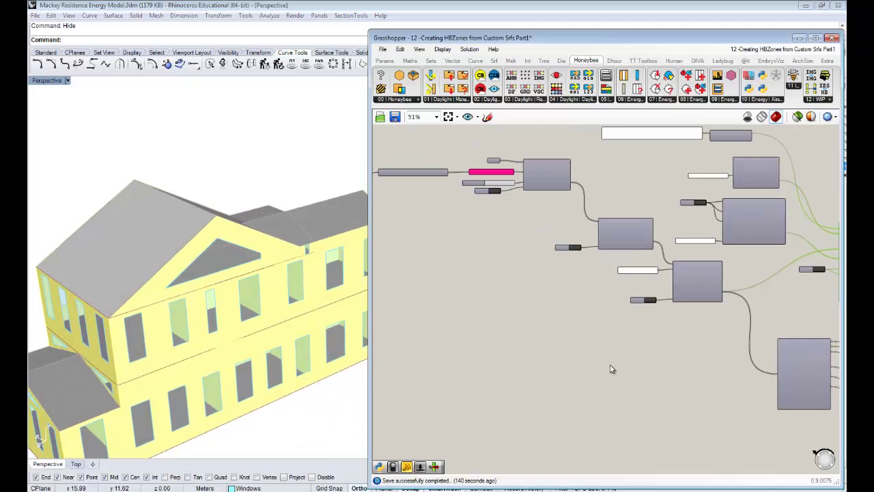
scroll(567, 326, "up", 4)
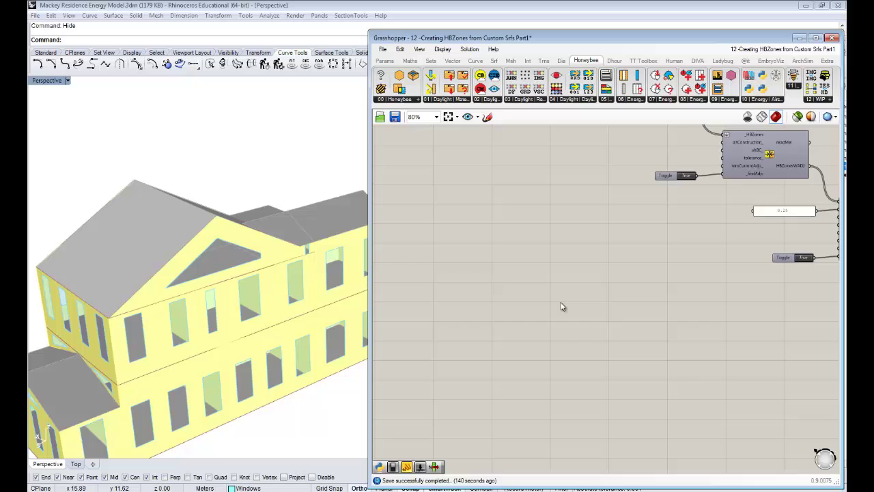
right_click_drag(539, 256, 429, 243)
scroll(689, 293, "down", 1)
right_click_drag(783, 307, 535, 240)
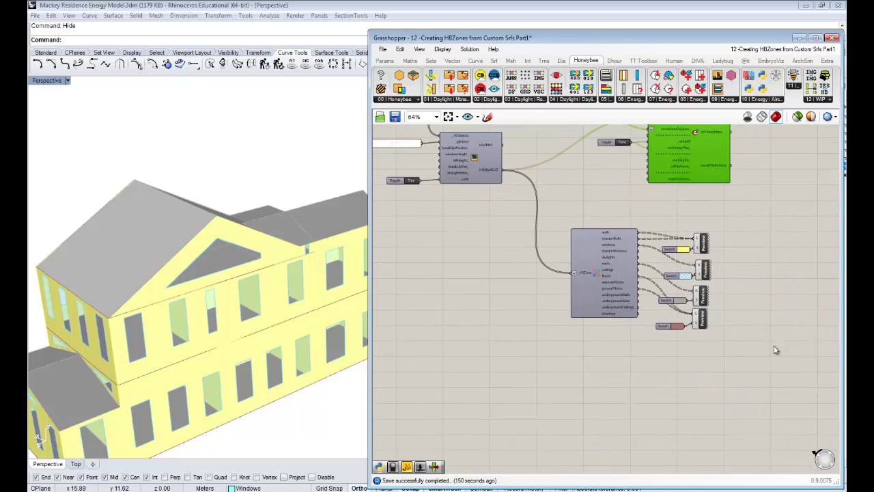
left_click_drag(764, 351, 714, 231)
right_click(716, 199)
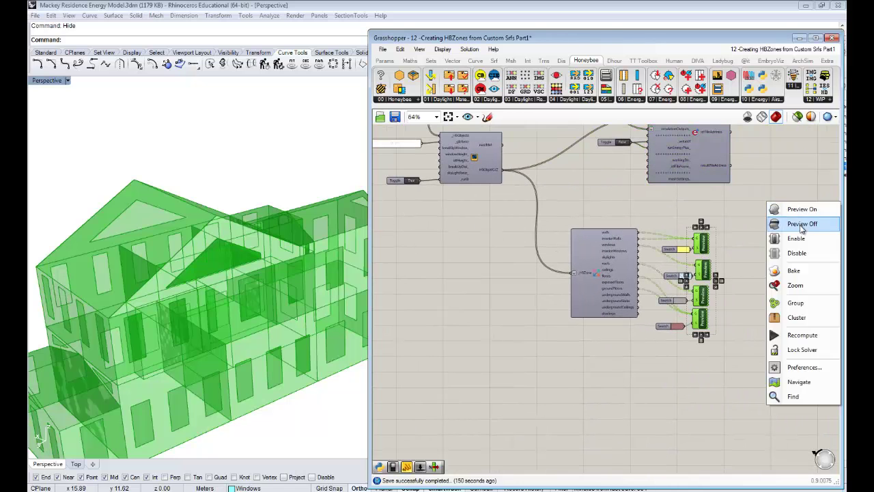
left_click(734, 223)
Step: Set the toggle feeding the _createHBZones input to False
right_click_drag(476, 241, 598, 270)
right_click_drag(447, 225, 605, 305)
right_click_drag(515, 200, 560, 246)
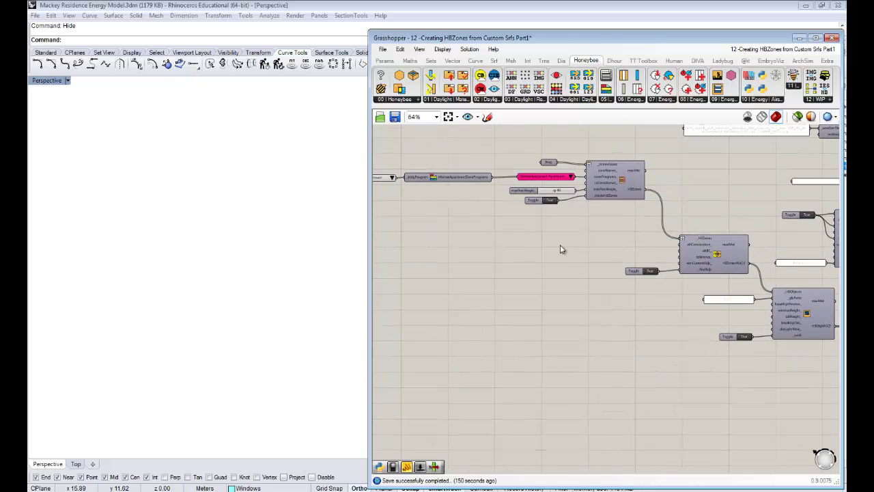
double_click(549, 200)
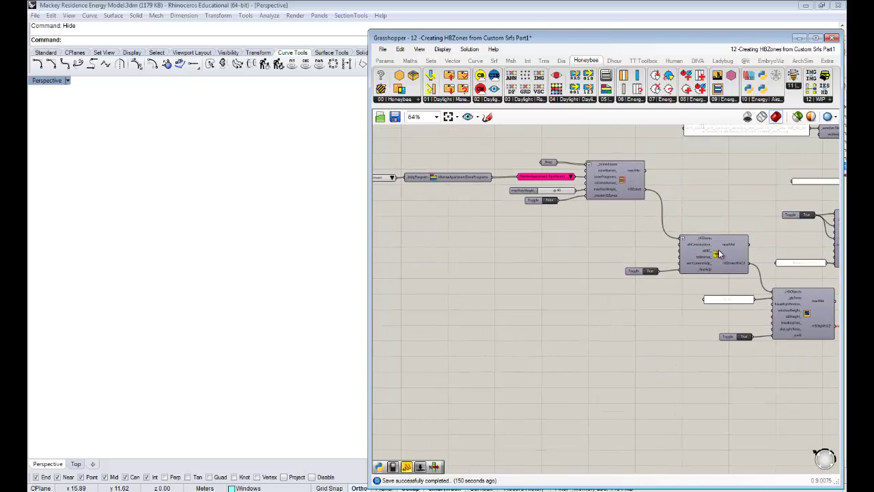
Step: Minimize the Grasshopper window and show all hidden objects in Rhino
left_click(801, 38)
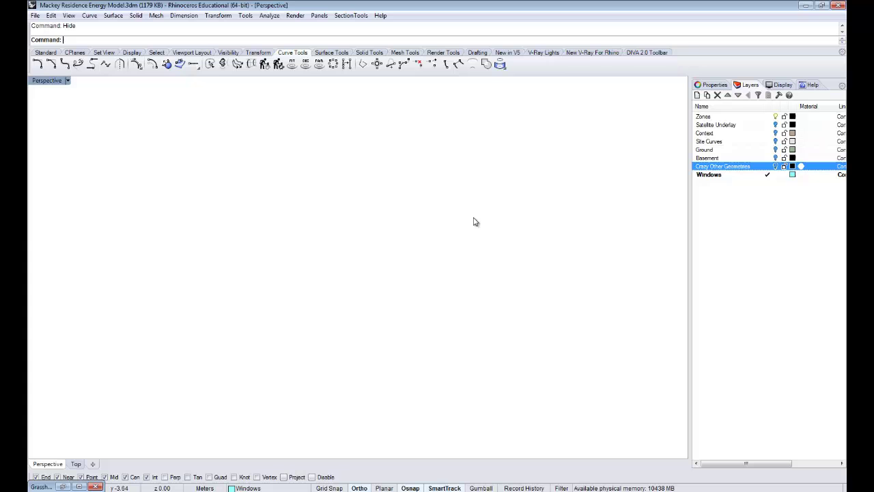
type("Sho")
key("Return")
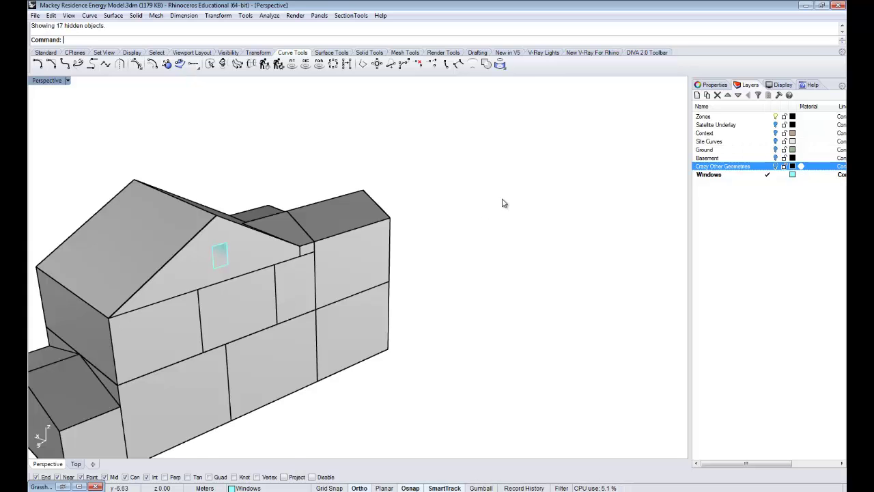
Step: Examine the custom rectangular window surface on the front gable against the surrounding zone masses
right_click_drag(290, 262, 404, 242)
scroll(328, 242, "up", 5)
left_click(348, 244)
left_click(406, 272)
scroll(443, 271, "down", 6)
scroll(404, 242, "down", 3)
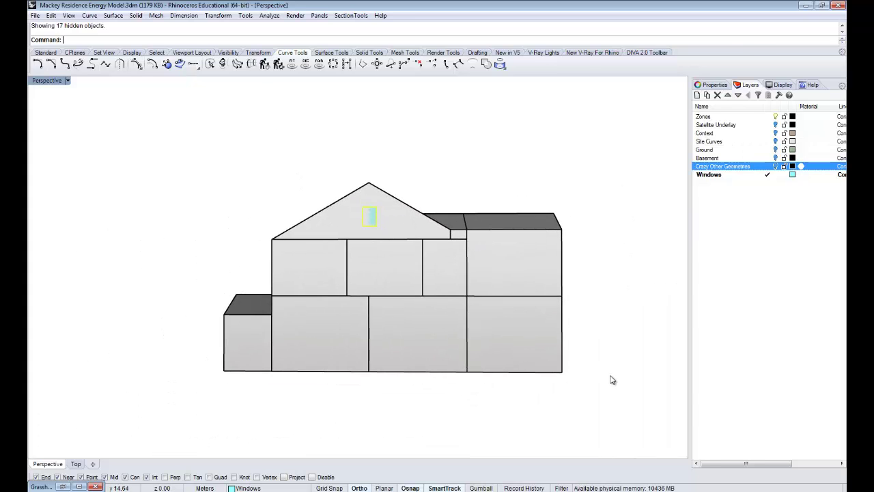
right_click_drag(459, 313, 335, 216)
scroll(334, 217, "up", 4)
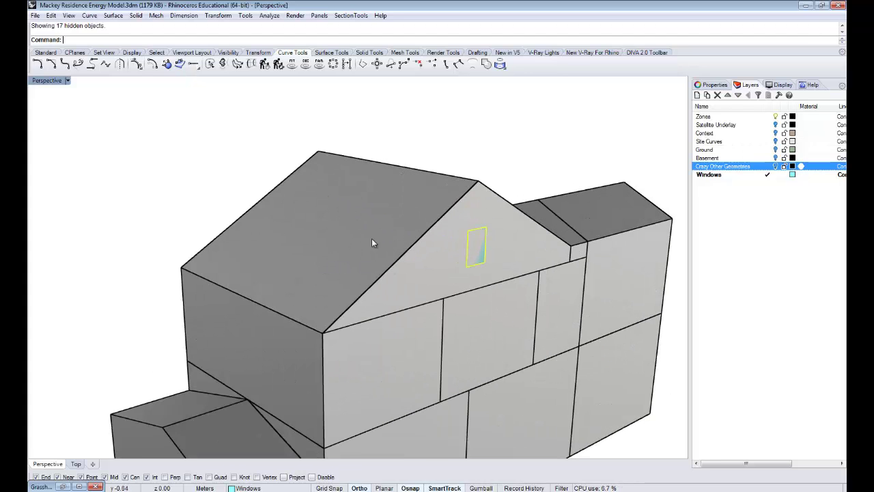
Step: Hide all zone masses except the attic zone and its gable window surface
left_click(396, 198)
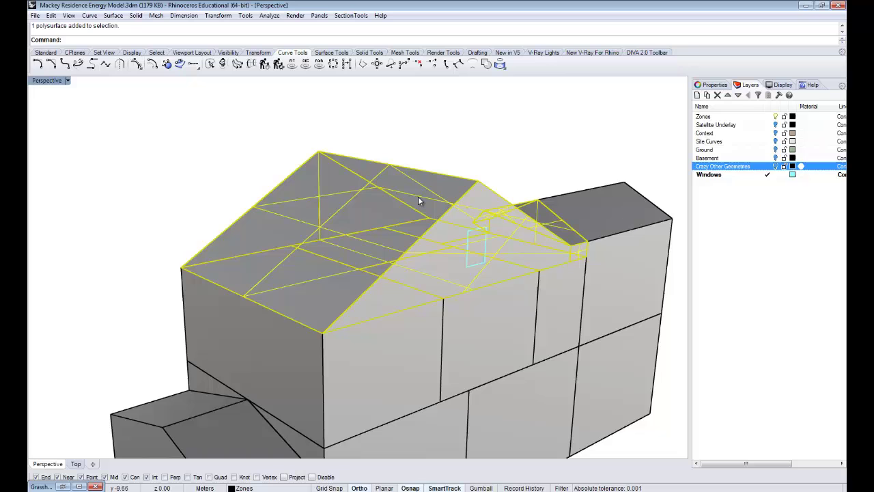
scroll(419, 195, "down", 3)
right_click_drag(419, 194, 426, 247)
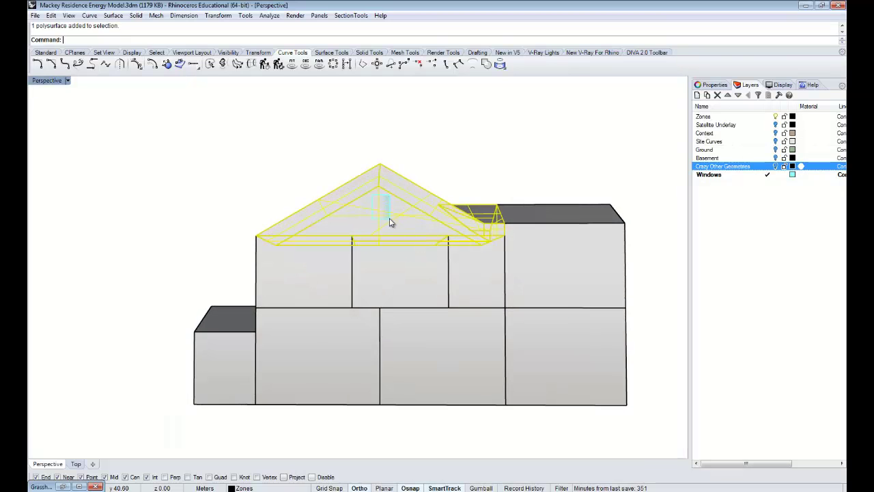
right_click_drag(374, 220, 411, 230)
right_click_drag(549, 338, 518, 328)
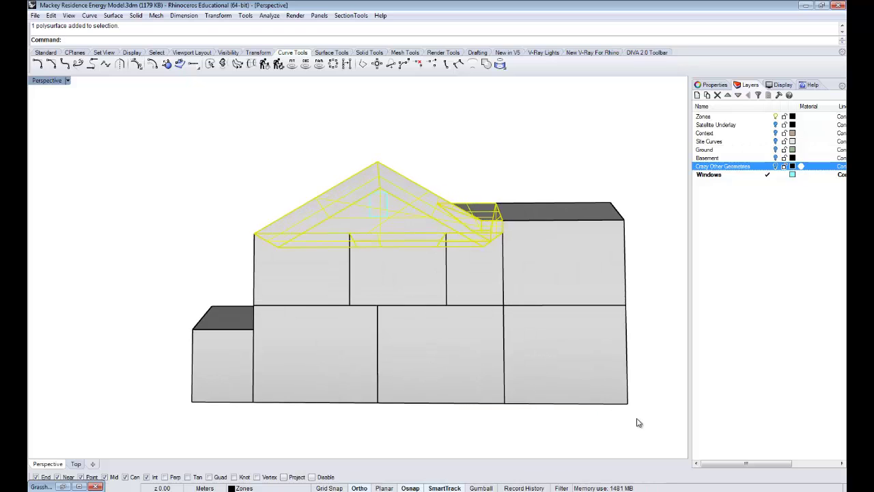
left_click_drag(638, 423, 191, 280)
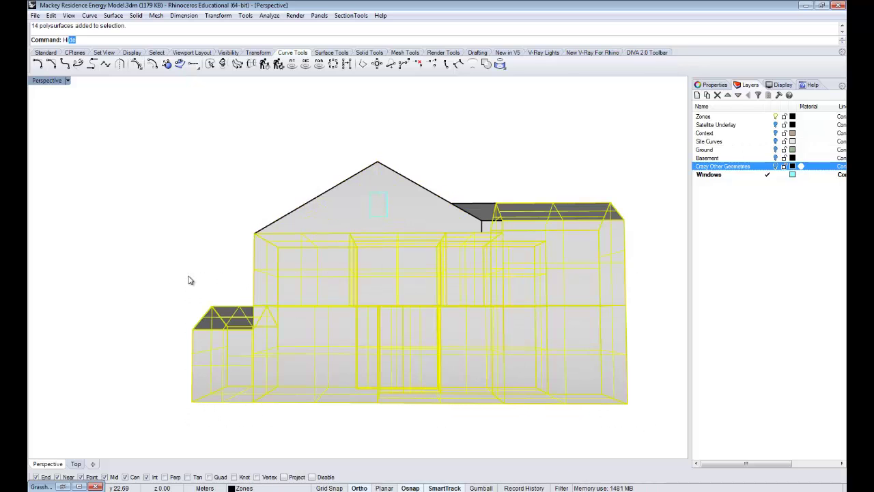
key("Return")
Step: Explode the attic zone mass into separate surfaces so that its walls and roof planes can be selected individually
right_click_drag(188, 240, 423, 287)
left_click(371, 229)
scroll(412, 223, "up", 5)
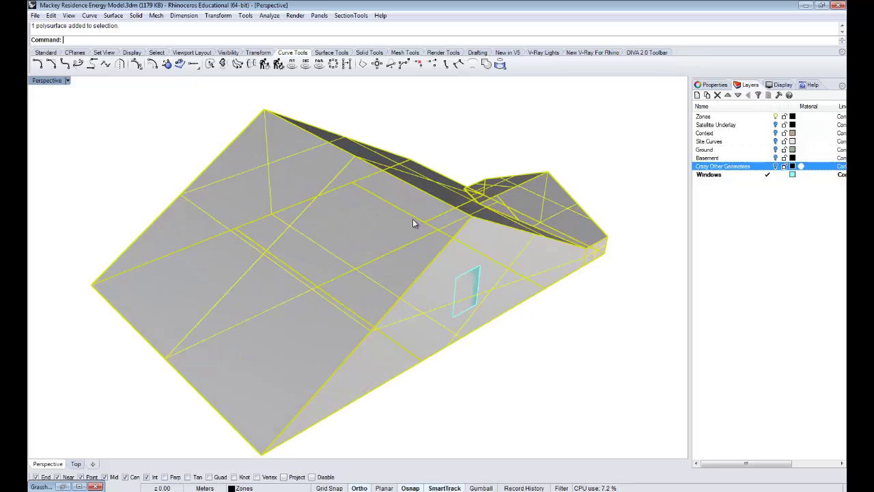
right_click_drag(412, 219, 450, 233)
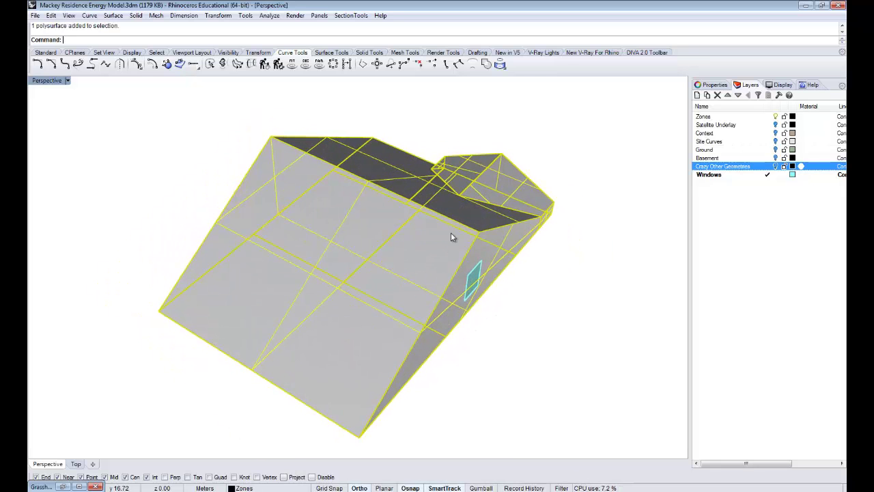
type("explode")
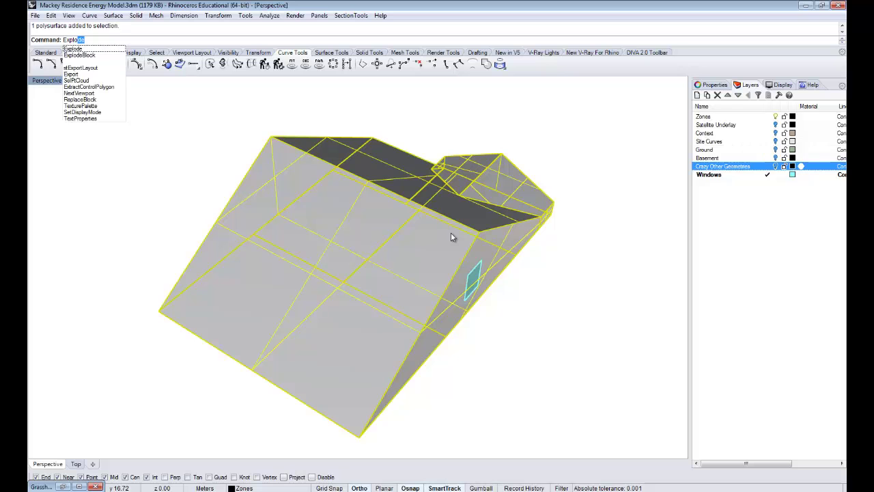
key("Return")
key("Escape")
right_click_drag(450, 237, 371, 250)
left_click(280, 194)
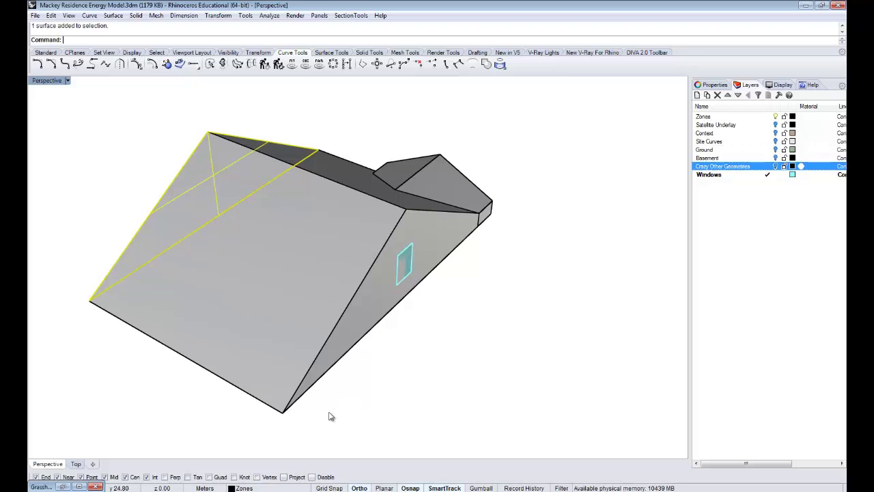
Step: Bring the Grasshopper window back beside the Rhino view and select the gable wall surface behind the window rectangle
left_click(73, 486)
right_click_drag(523, 296, 642, 320)
right_click_drag(224, 273, 296, 233)
right_click_drag(628, 337, 632, 319)
left_click(291, 204)
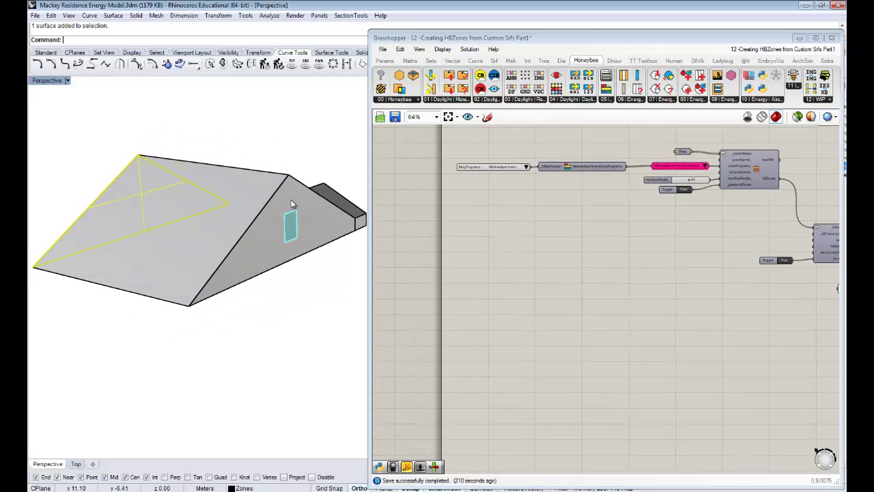
left_click(291, 205)
Step: Add a Brep parameter on the empty canvas area below the existing zone-creation components
left_click(509, 288)
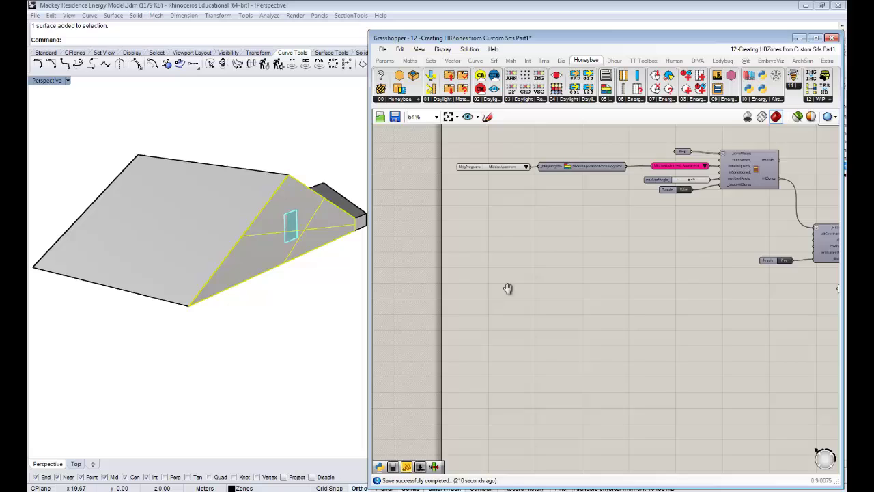
scroll(509, 288, "up", 2)
double_click(515, 273)
type("B")
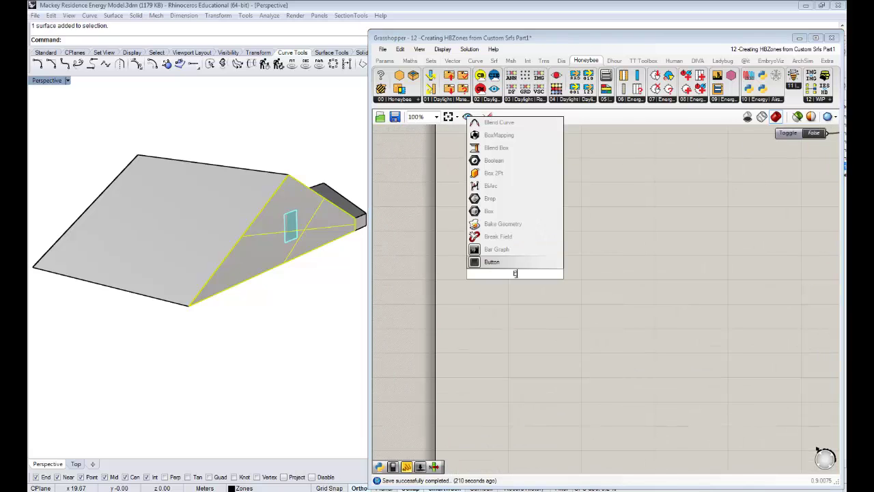
type("rep")
key("Return")
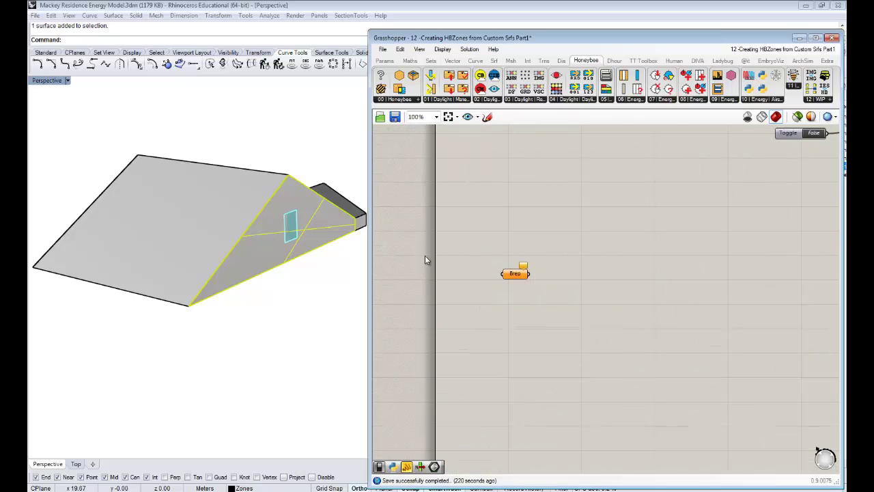
right_click(517, 276)
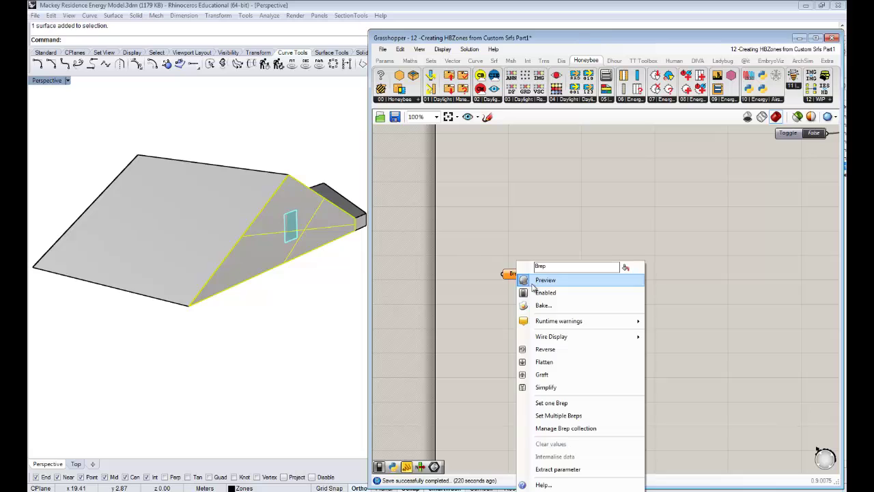
left_click(544, 198)
Step: Examine the selected gable wall and its window alongside the existing adjacency and glazing components of the definition
right_click_drag(290, 203, 193, 266)
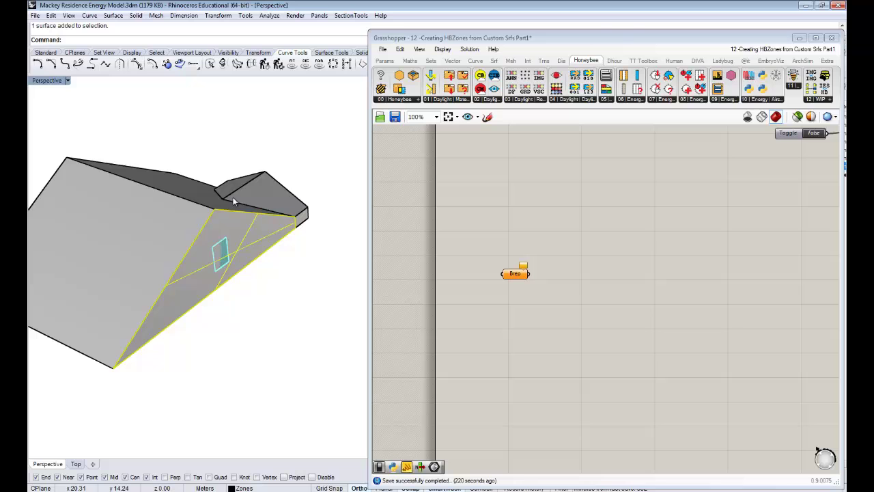
right_click_drag(566, 253, 509, 259)
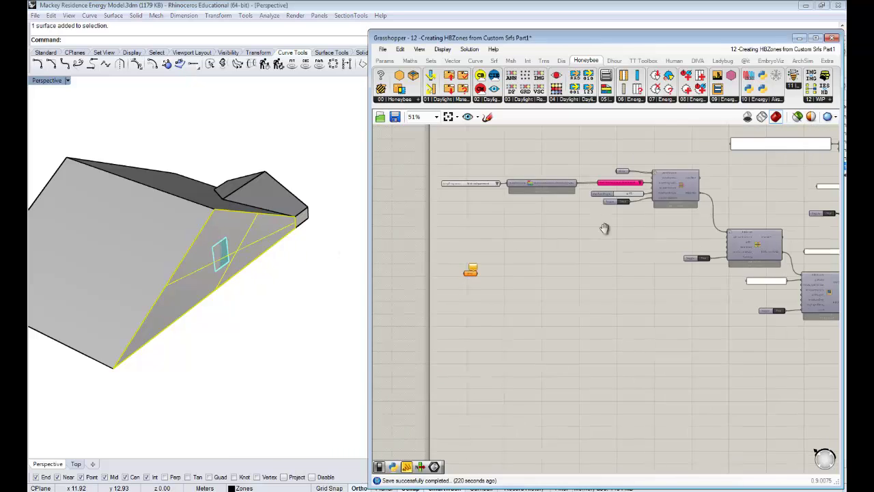
right_click_drag(761, 300, 706, 299)
left_click_drag(706, 299, 695, 299)
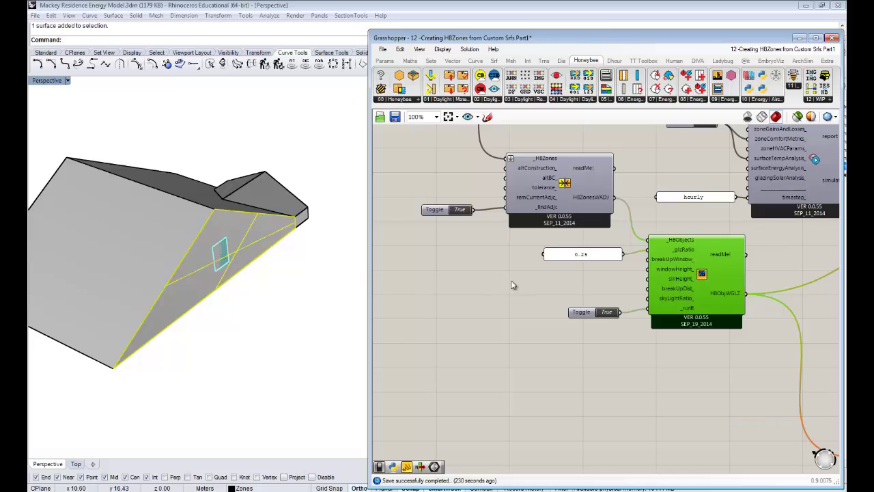
right_click_drag(511, 281, 550, 276)
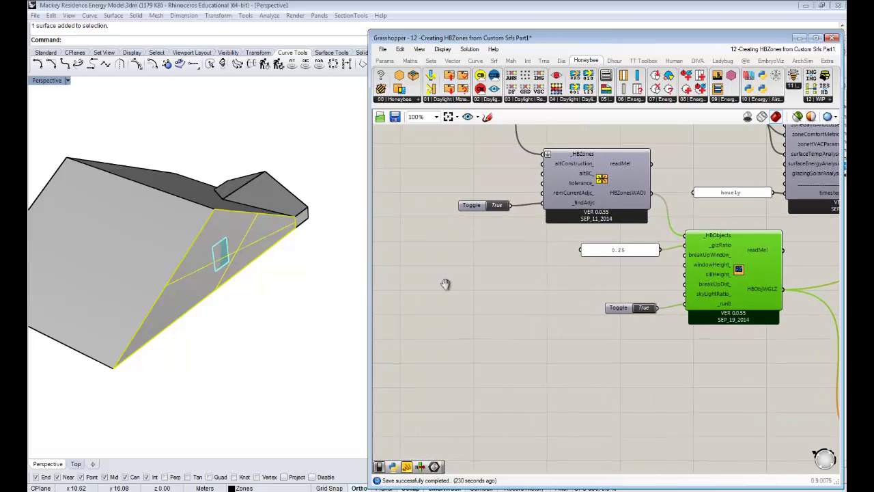
right_click_drag(277, 289, 279, 253)
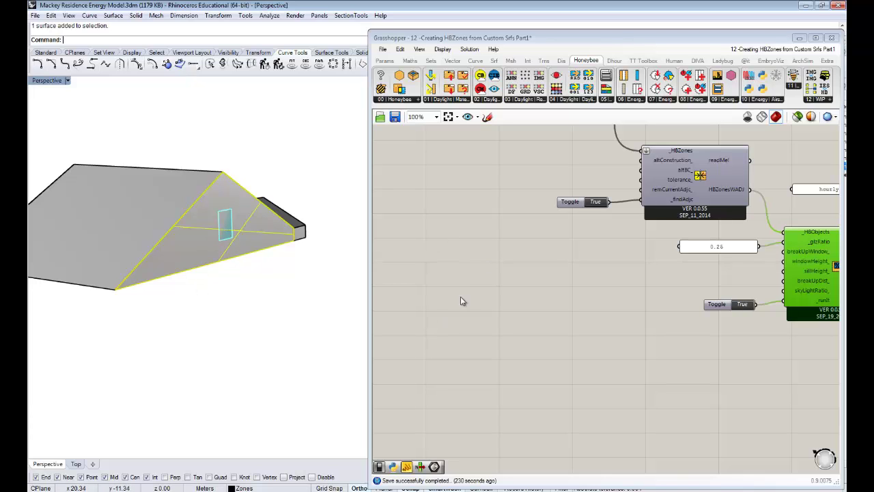
right_click_drag(460, 297, 571, 301)
scroll(575, 292, "down", 1)
right_click_drag(458, 257, 602, 281)
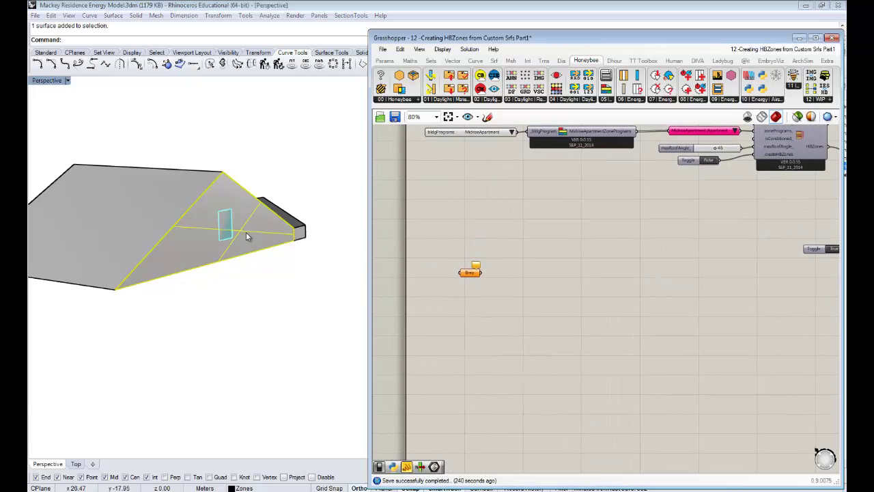
right_click_drag(218, 234, 209, 250)
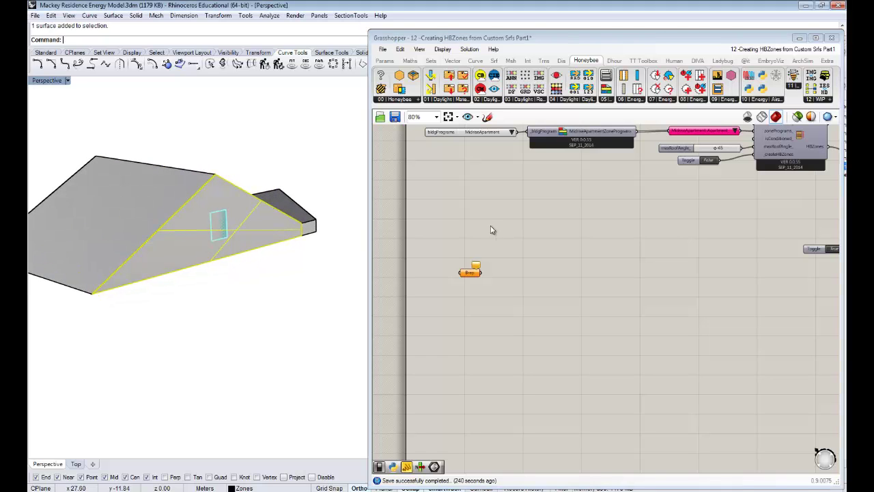
right_click_drag(586, 258, 430, 239)
right_click_drag(576, 284, 690, 284)
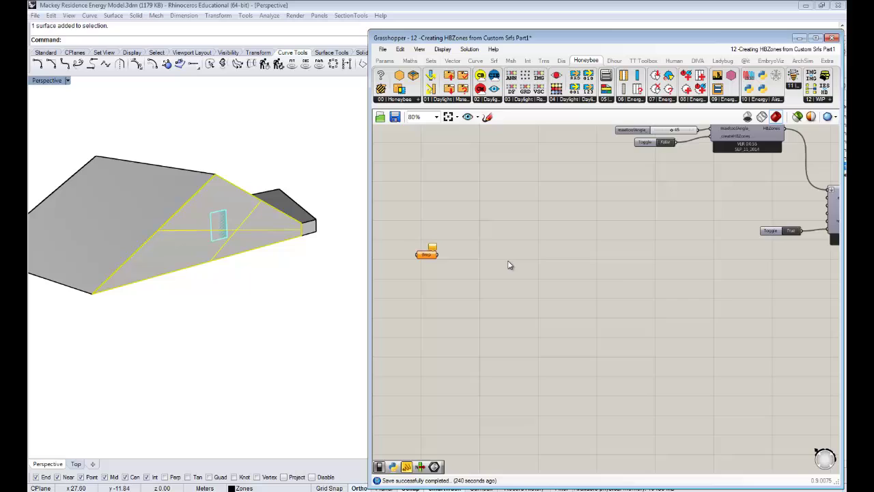
right_click_drag(509, 262, 594, 250)
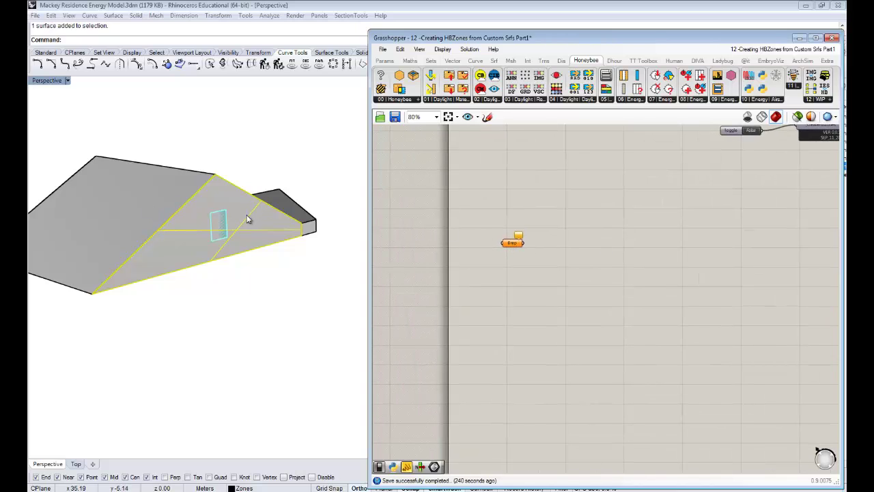
Step: Reference the selected gable wall surface in the new Brep parameter as a single Brep
mouse_move(248, 218)
right_mouse_down()
mouse_move(193, 209)
mouse_move(258, 226)
right_mouse_up()
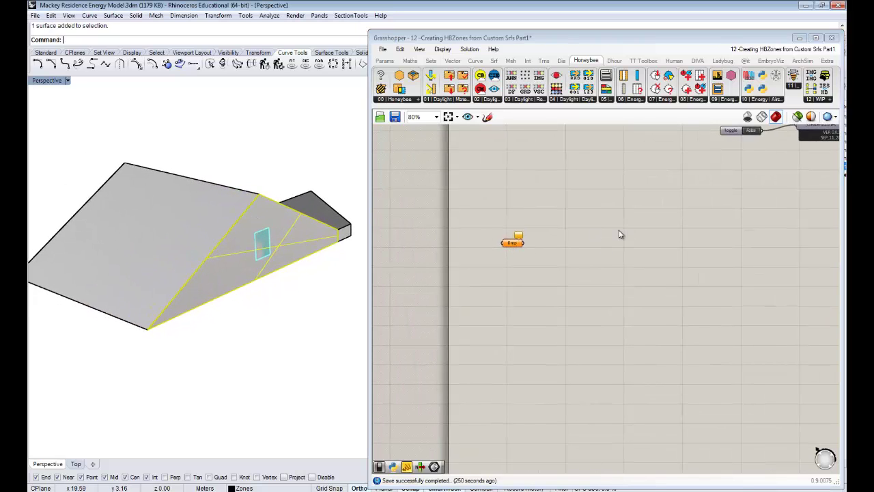
right_click(511, 243)
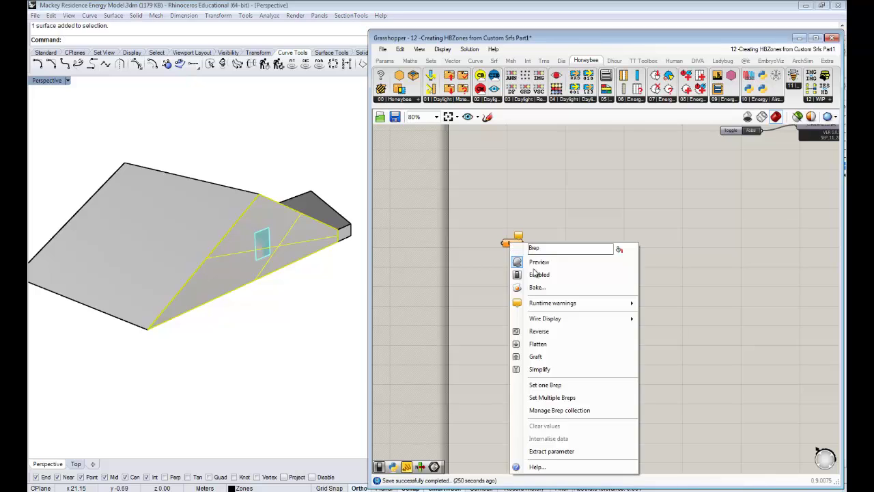
left_click(555, 384)
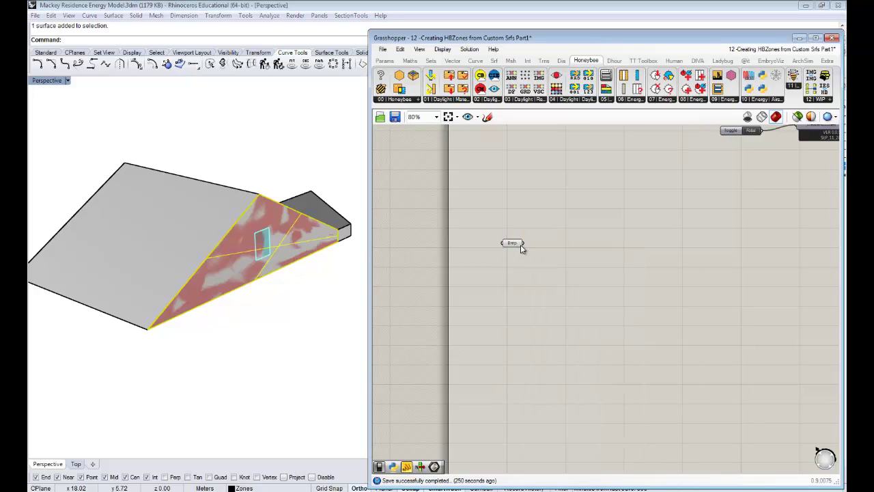
Step: Duplicate the Brep parameter below the original and set the copy to the gable wall at the attic's opposite end
right_click_drag(301, 235, 263, 228, "shift")
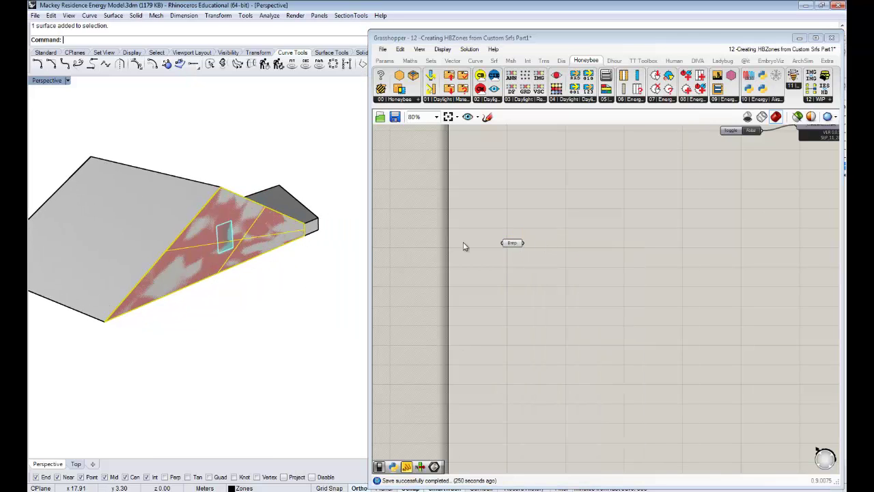
left_click(511, 244)
left_click_drag(511, 244, 516, 266, "alt")
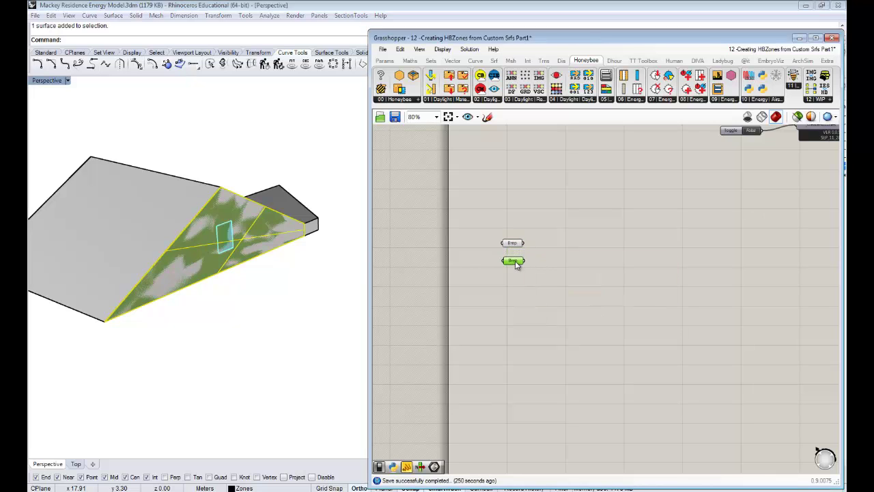
right_click_drag(102, 219, 174, 198)
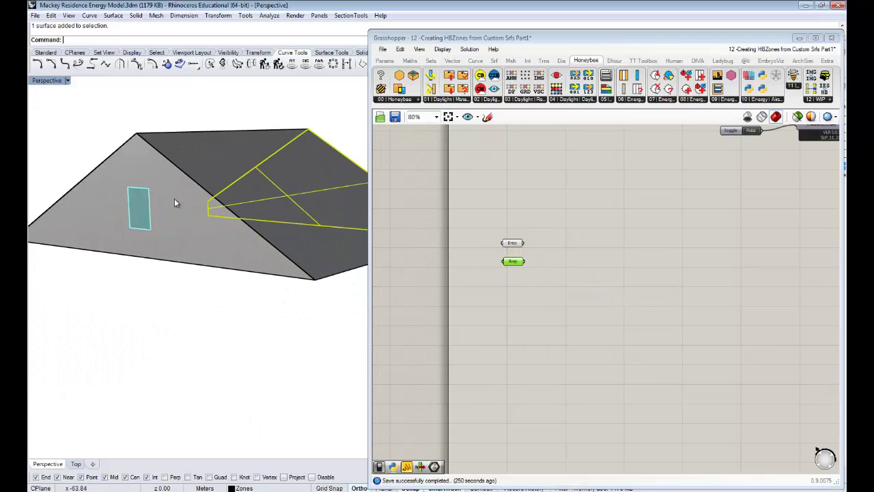
left_click(196, 239)
right_click(514, 262)
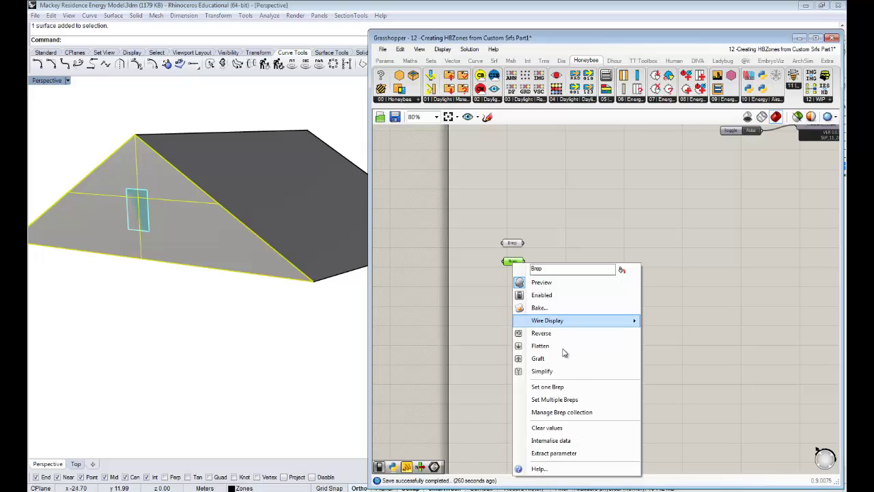
left_click(547, 386)
Step: Duplicate the second Brep parameter and reference the attic's four roof surfaces, including the smaller roof wing, as multiple Breps
right_click_drag(264, 207, 259, 272)
left_click(513, 262)
left_click_drag(512, 262, 515, 283, "alt")
left_click(282, 277)
left_click(284, 280)
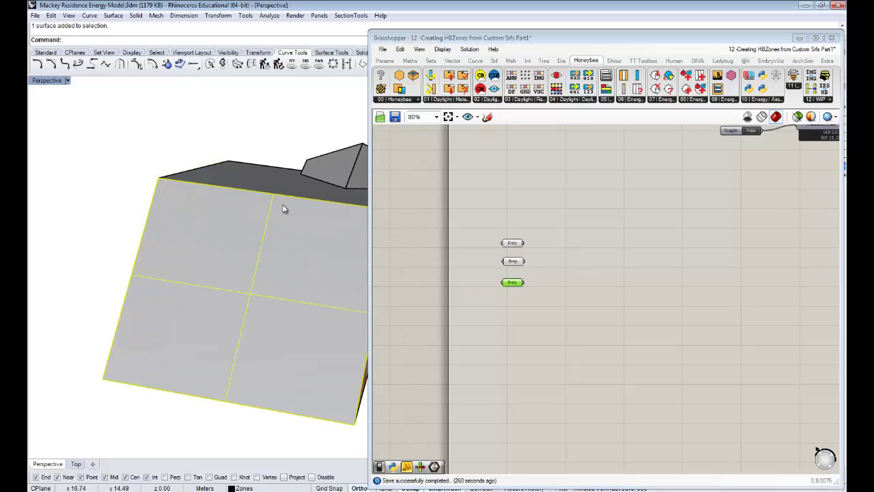
right_click_drag(273, 190, 311, 205)
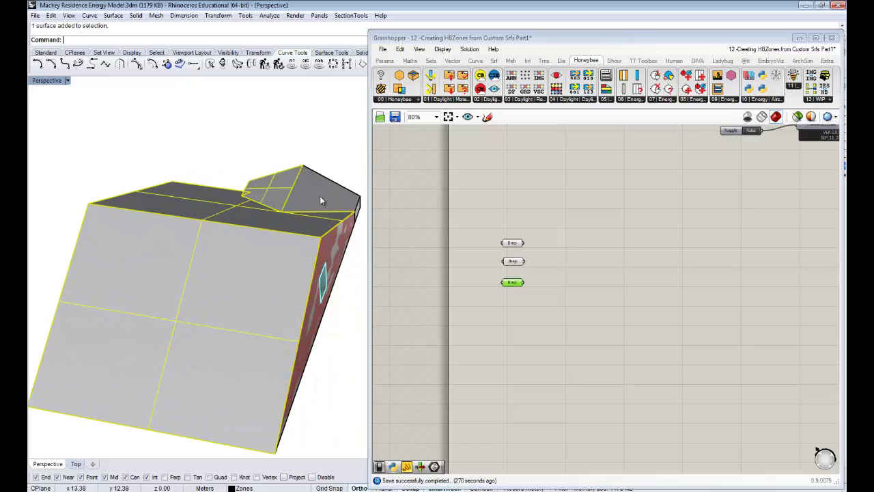
right_click_drag(317, 256, 321, 226)
right_click(513, 282)
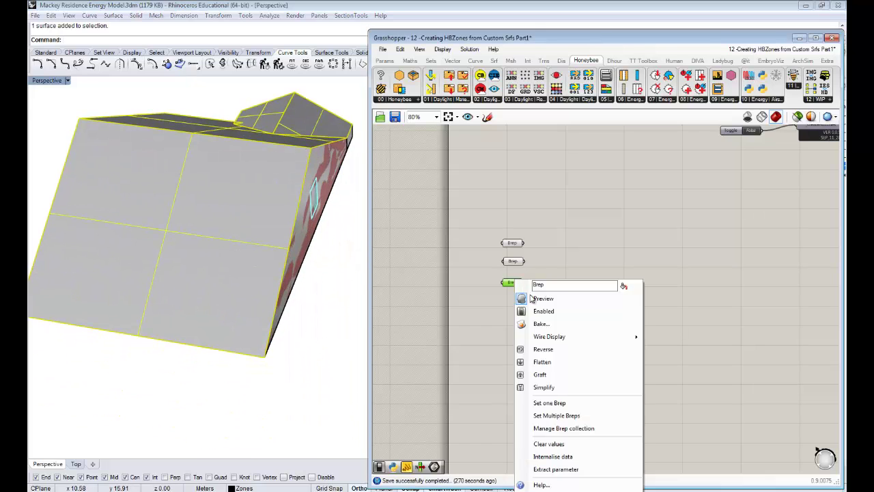
left_click(585, 415)
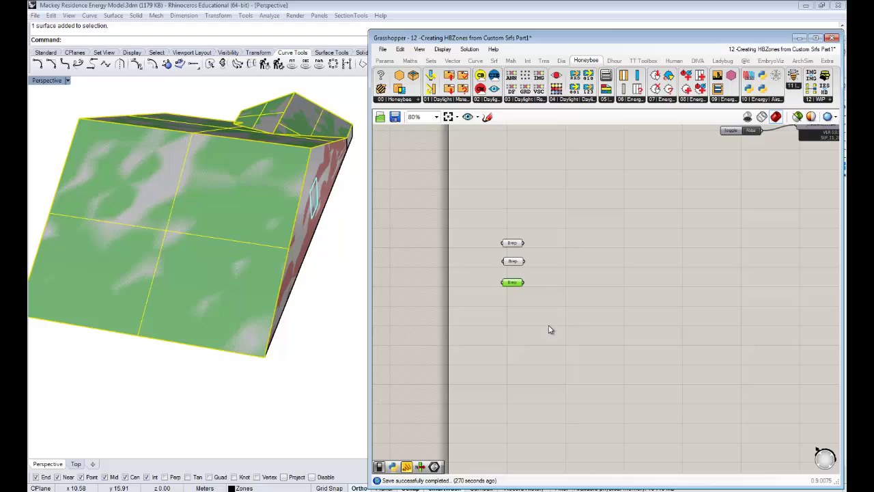
Step: Place a copy of the roof surfaces' Brep parameter below it as the fourth parameter in the column
left_click(536, 315)
left_click(513, 282)
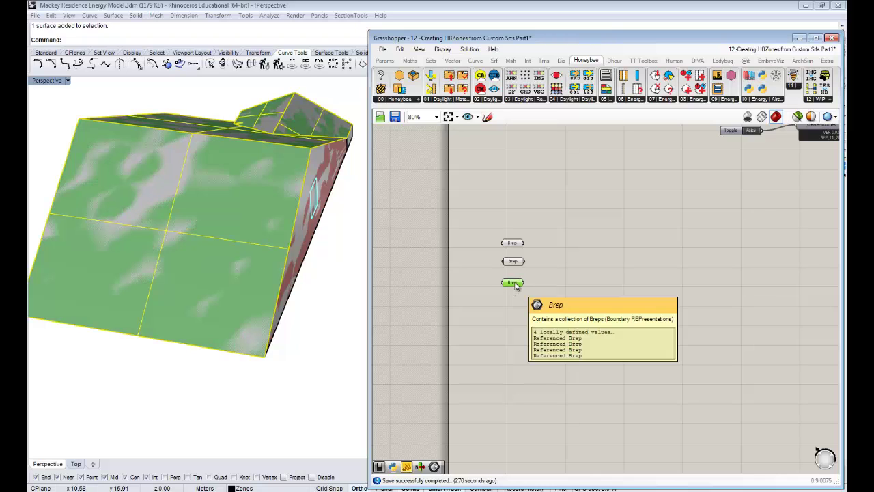
left_click_drag(513, 283, 509, 314, "alt")
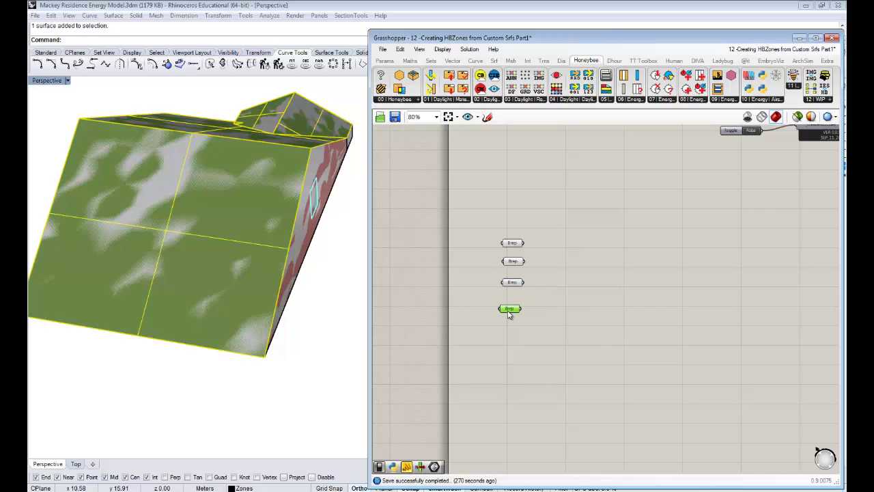
Step: Rename the uppermost Brep parameter WindowWall1
right_click(514, 246)
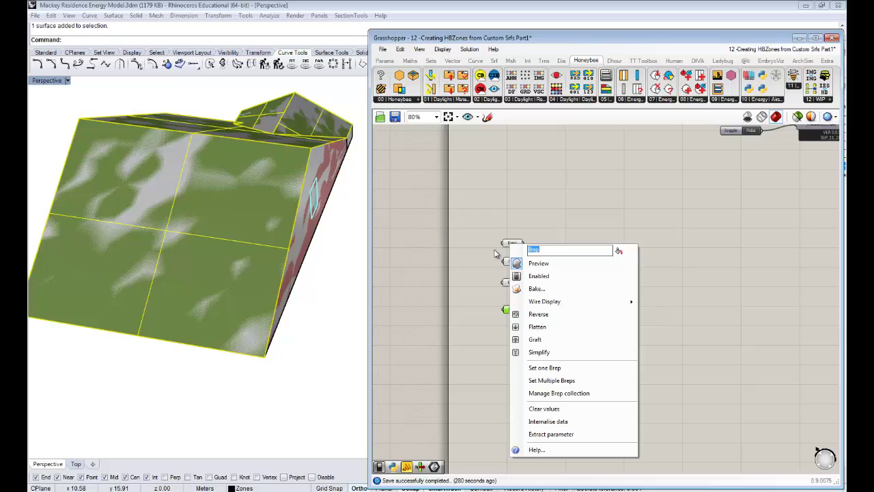
type("WindowWall1")
left_click(615, 204)
Step: Rename the second Brep parameter, holding the opposite gable wall, as WindowWall2
right_click(516, 265)
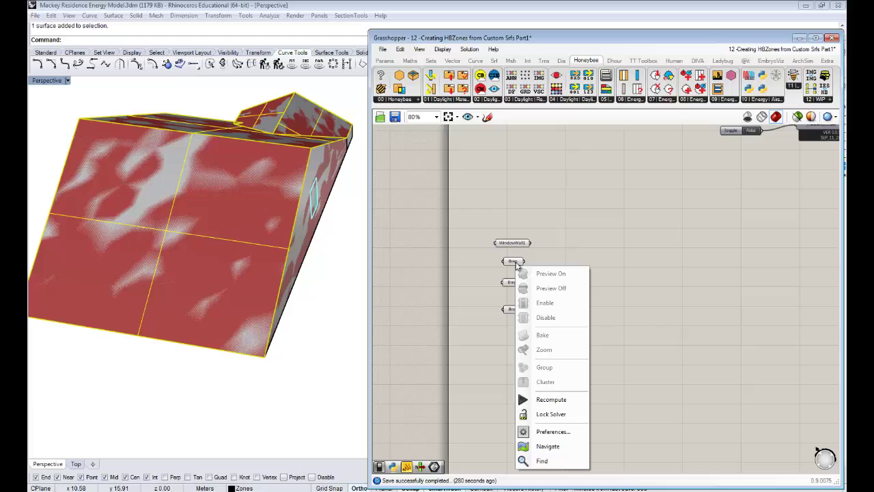
right_click(516, 263)
right_click(516, 265)
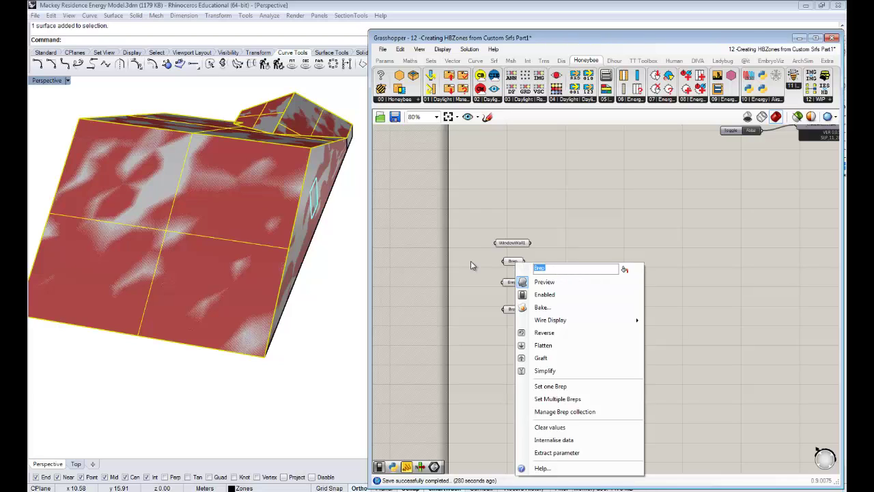
type("Wa")
key("BackSpace")
key("BackSpace")
key("BackSpace")
type("indowWall")
key("Return")
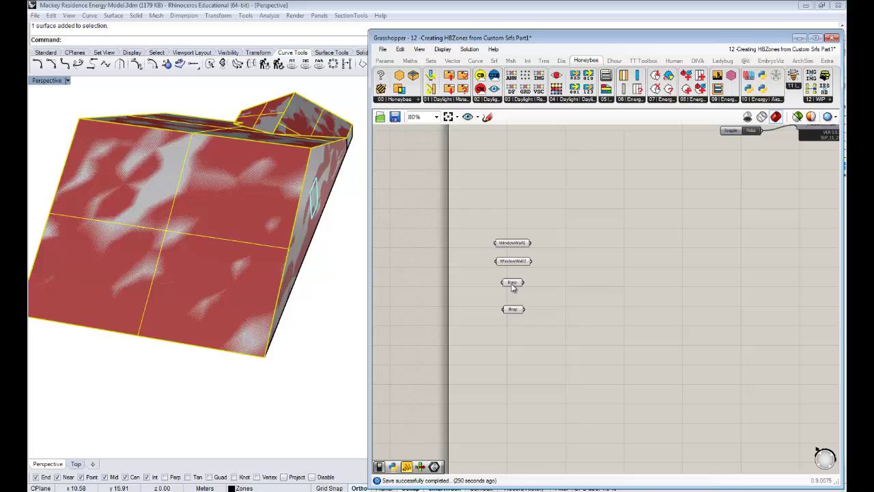
Step: Rename the third Brep parameter, holding the roof surfaces, as Roofs
right_click(497, 283)
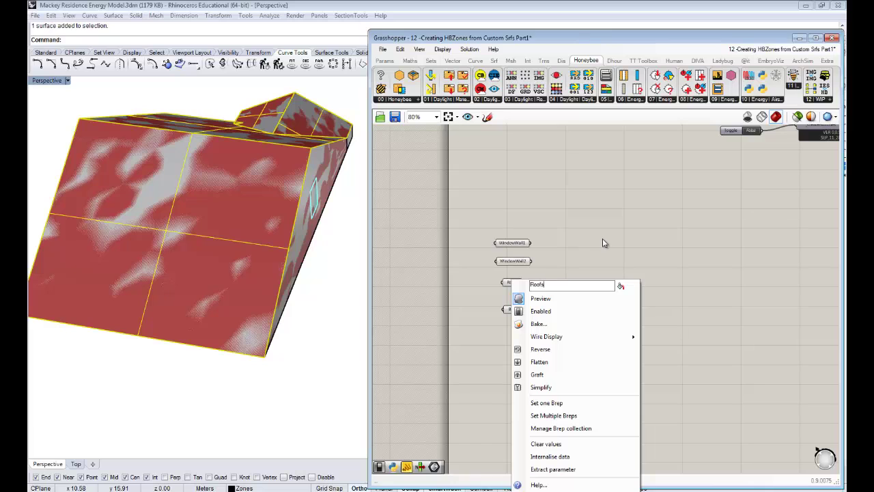
key("Return")
Step: Reference all the attic's bottom floor surfaces as multiple Breps in the fourth Brep parameter
left_click(513, 310)
right_click_drag(183, 254, 250, 264)
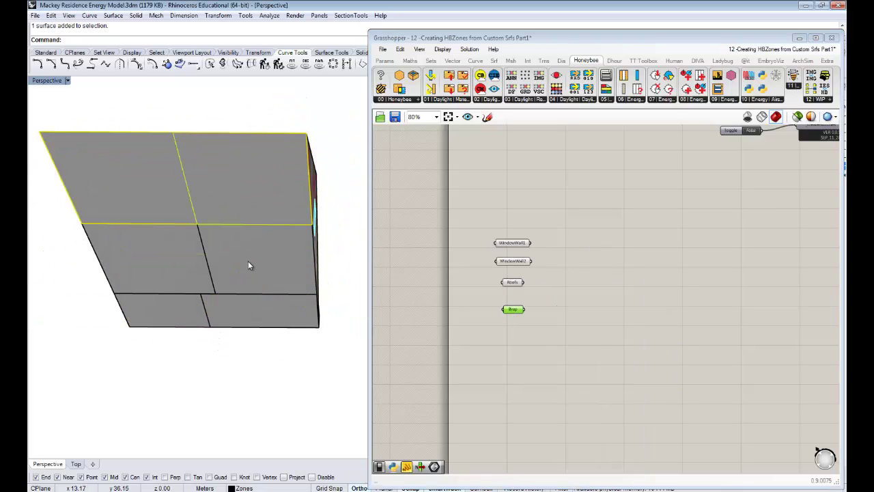
left_click(179, 263, "shift")
left_click(175, 311, "shift")
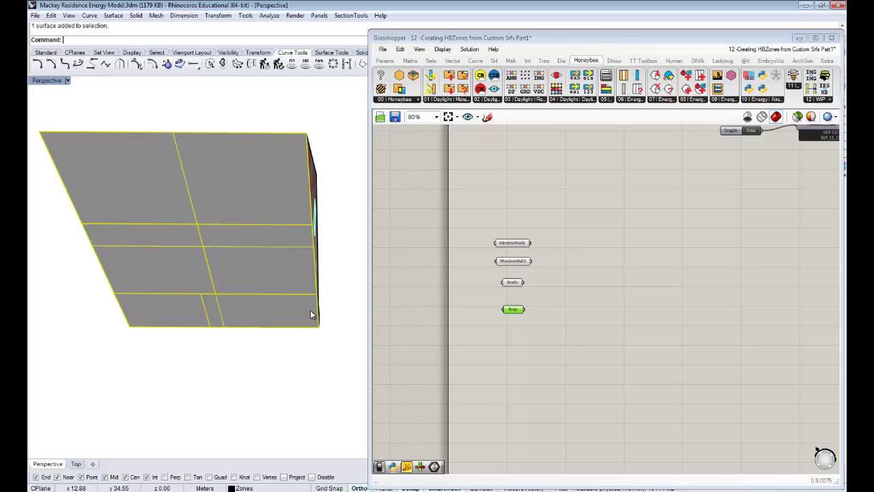
right_click(517, 314)
left_click(547, 415)
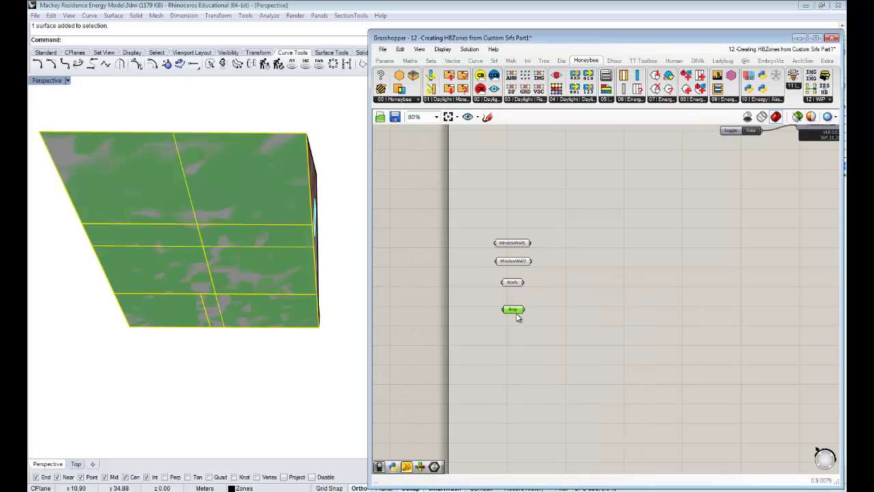
Step: Rename the fourth Brep parameter Floors and move it up closer to the Roofs parameter
right_click(507, 283)
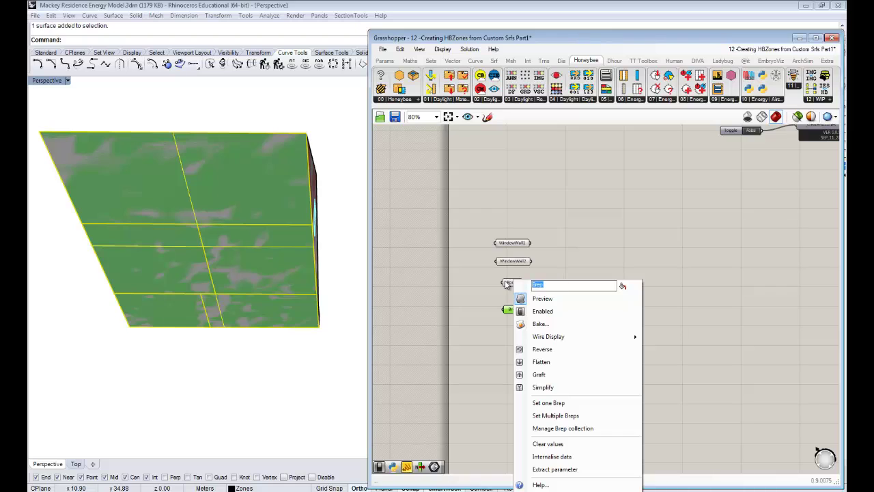
left_click(593, 207)
left_click_drag(516, 314, 515, 304)
Step: Duplicate the Floors parameter below itself and reference the two small side walls of the smaller wing in the copy
right_click_drag(226, 225, 469, 317)
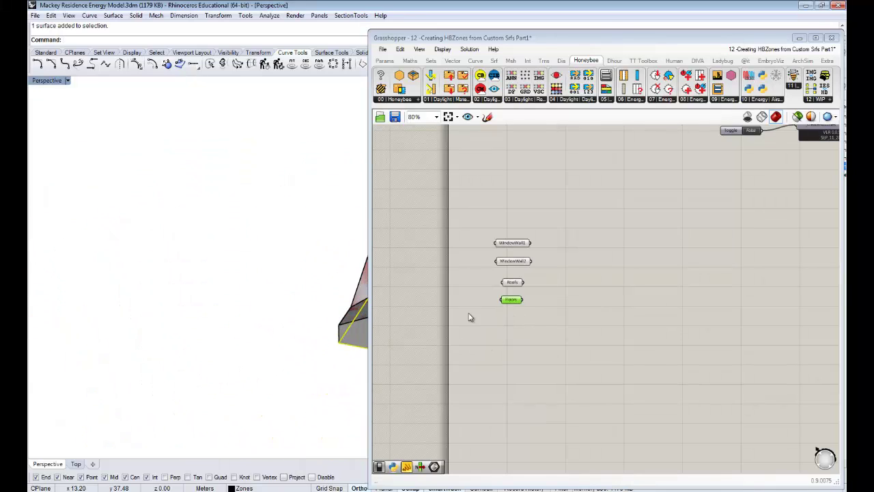
right_click_drag(263, 274, 464, 260)
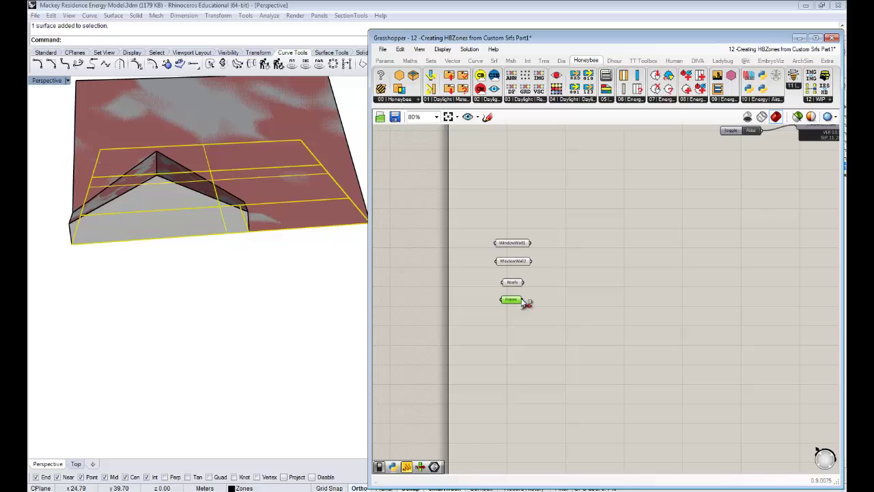
left_click_drag(514, 301, 514, 320, "alt")
right_click_drag(63, 276, 356, 245)
left_click(313, 265)
right_click_drag(313, 265, 256, 158)
scroll(222, 152, "up", 5)
left_click(222, 151)
scroll(254, 211, "down", 5)
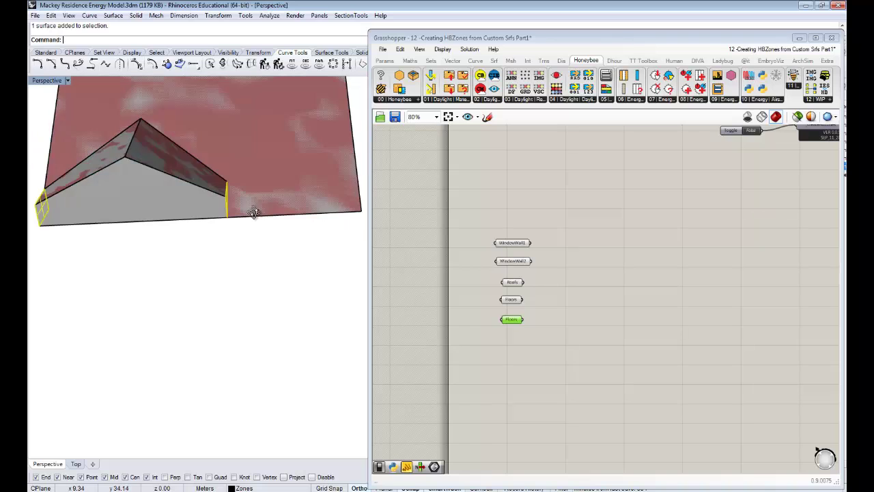
right_click(516, 325)
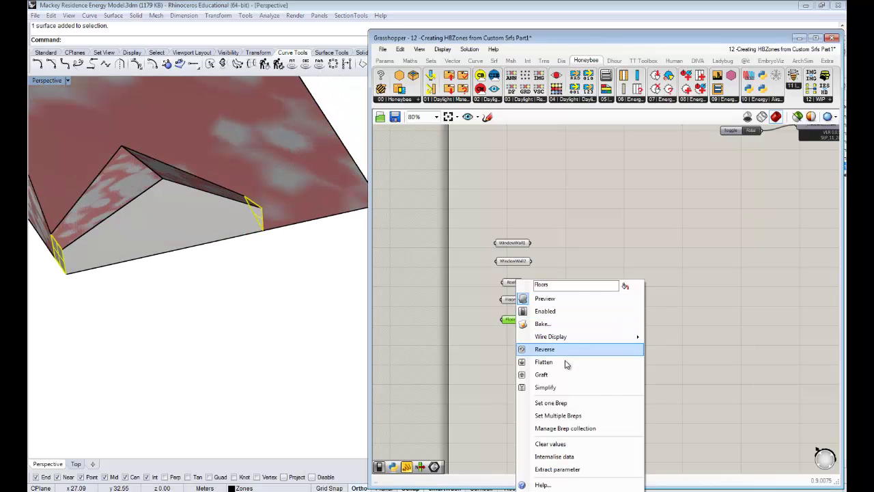
left_click(561, 403)
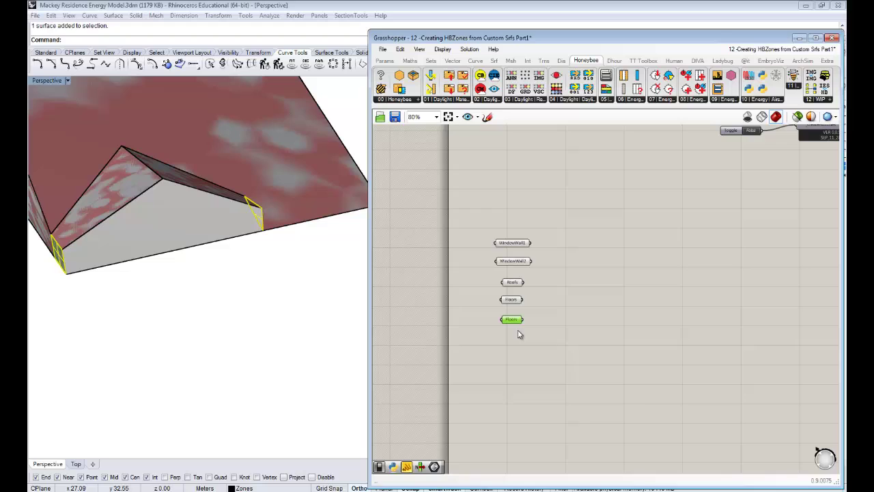
Step: Rename the parameter holding the wing's two small side walls as ExternalWall
right_click(517, 324)
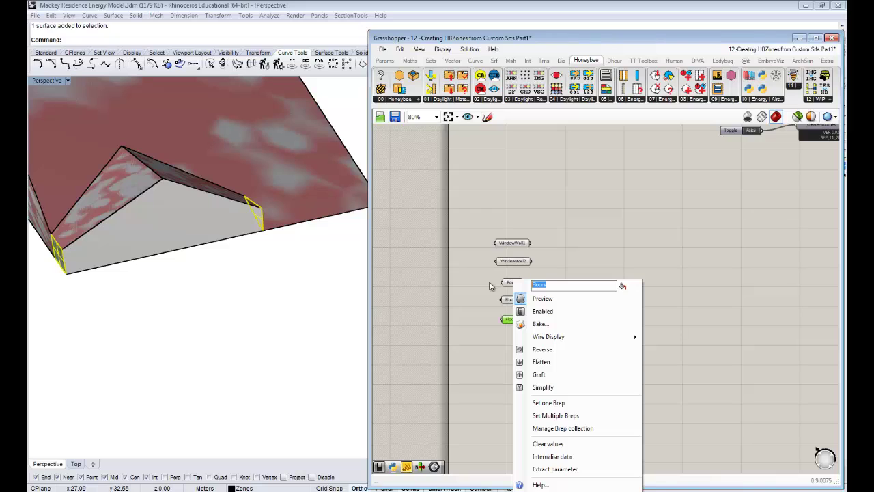
type("ExternalWall")
left_click(570, 248)
Step: Place a copy of the ExternalWall parameter below it and reference the smaller wing's gable end wall as one Brep
left_click(510, 317)
key("ctrl+c")
key("ctrl+v")
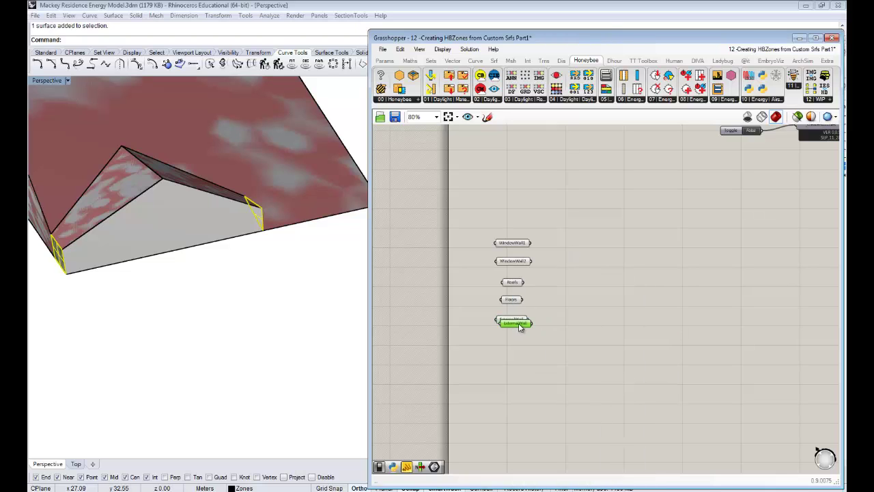
left_click_drag(518, 324, 518, 346)
left_click(183, 231)
right_click(519, 348)
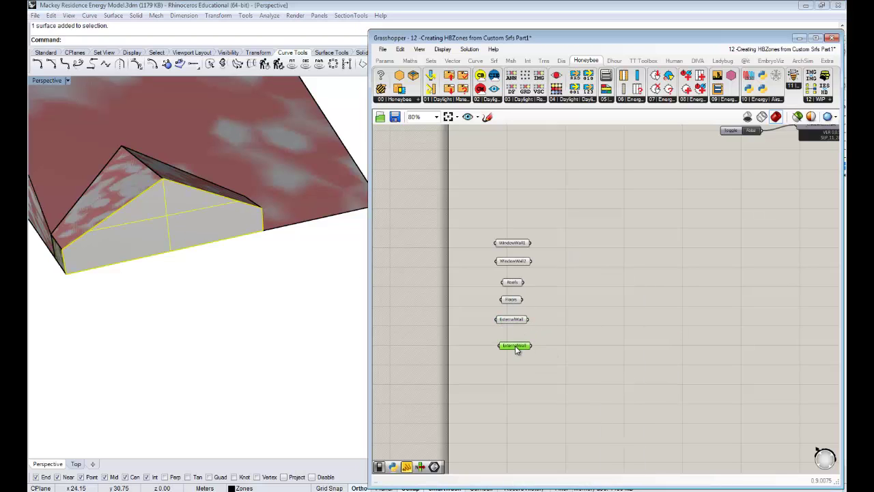
left_click(557, 402)
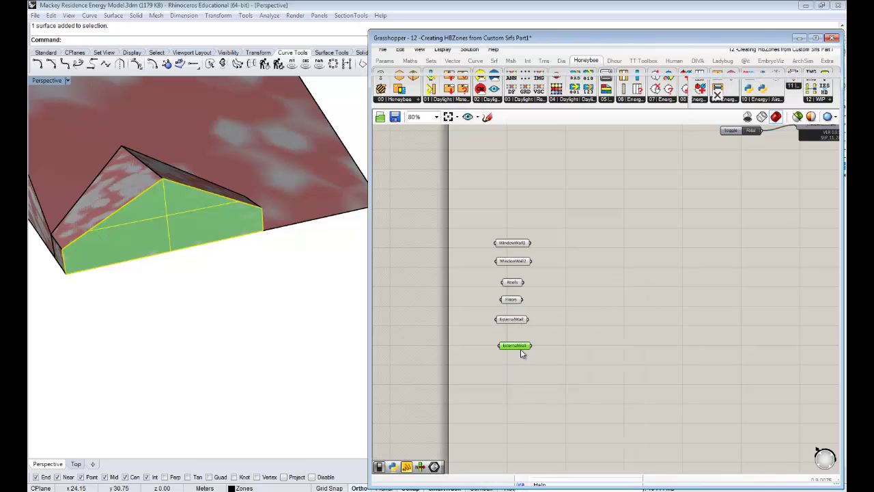
Step: Rename the lowest parameter, holding the wing's gable end wall, as InternalWall
right_click(518, 347)
left_click_drag(556, 286, 507, 288)
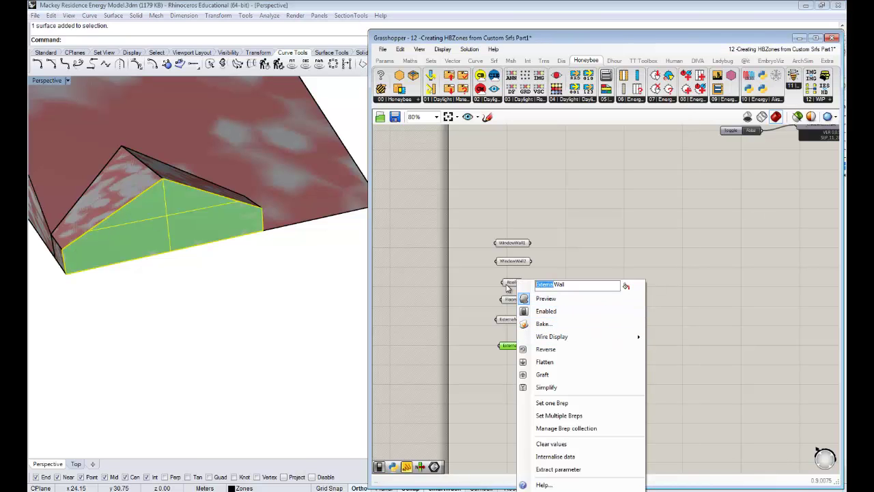
type("Internal")
left_click(598, 248)
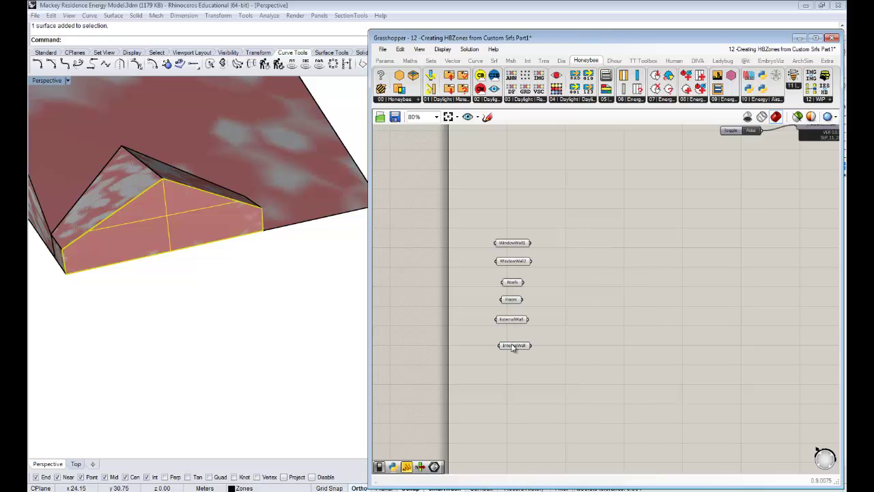
Step: Spread the six surface parameters vertically down the column to leave room for components beside each one
left_click_drag(513, 346, 519, 401)
left_click_drag(519, 319, 519, 344)
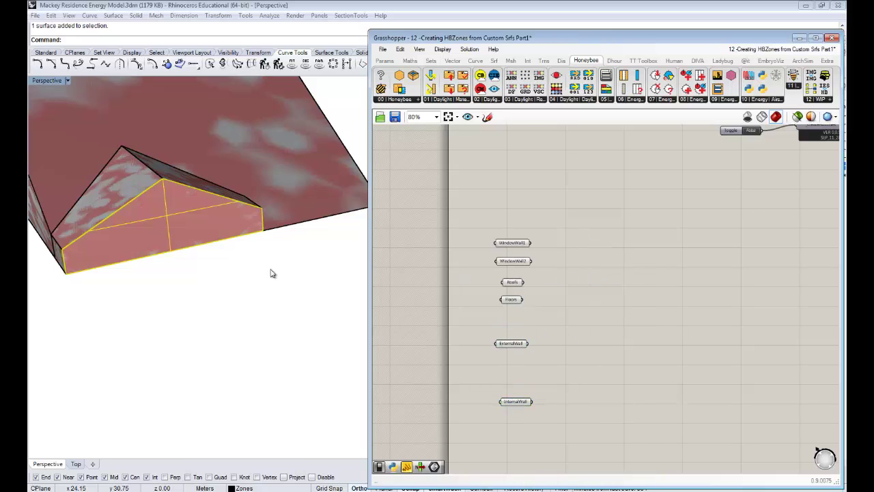
right_click_drag(129, 277, 222, 316)
scroll(173, 279, "down", 6)
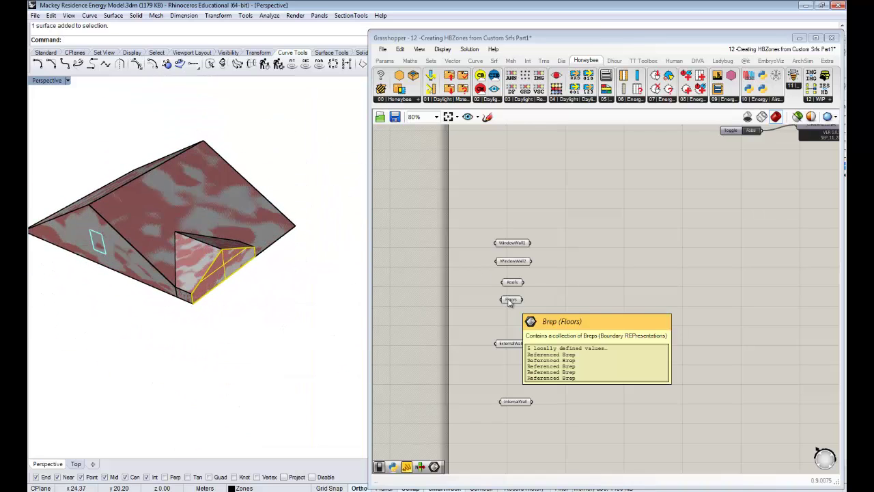
left_click_drag(514, 241, 516, 187)
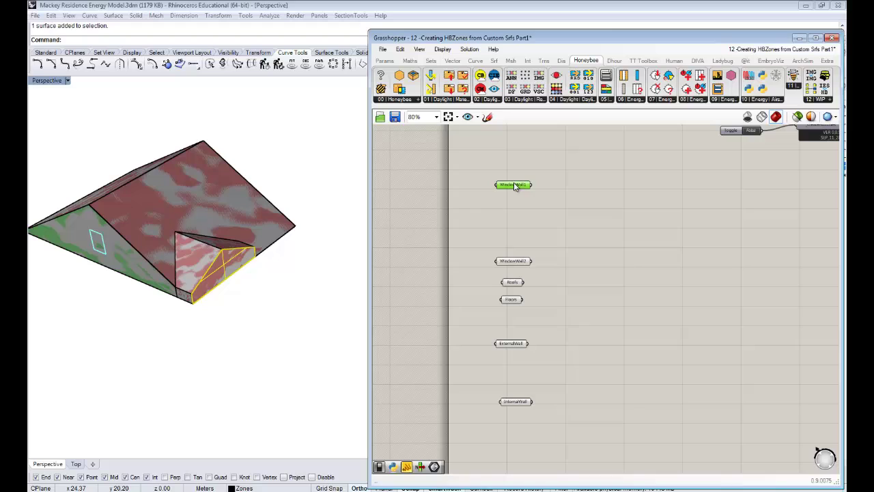
left_click_drag(512, 264, 512, 223)
left_click_drag(511, 300, 515, 277)
left_click(594, 279)
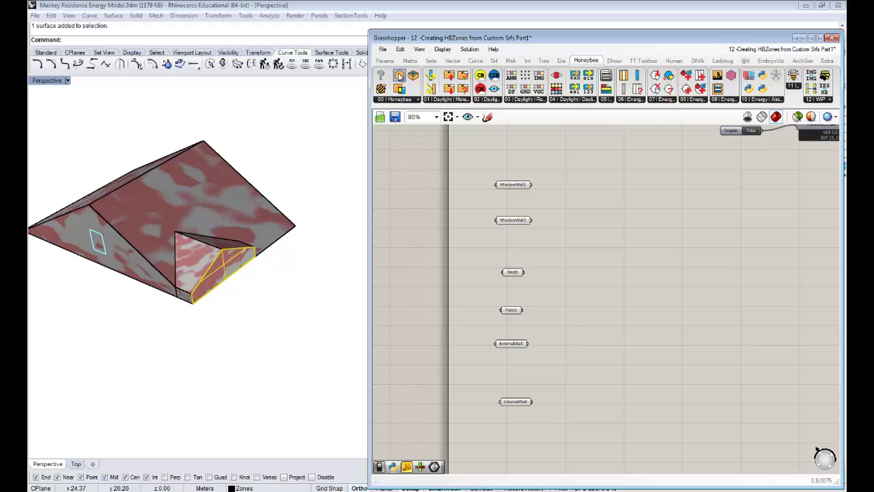
Step: Place a Honeybee createHBSrfs component beside WindowWall1 and connect WindowWall1 to its _geometry input
left_click_drag(400, 76, 589, 169)
left_click_drag(601, 200, 601, 199)
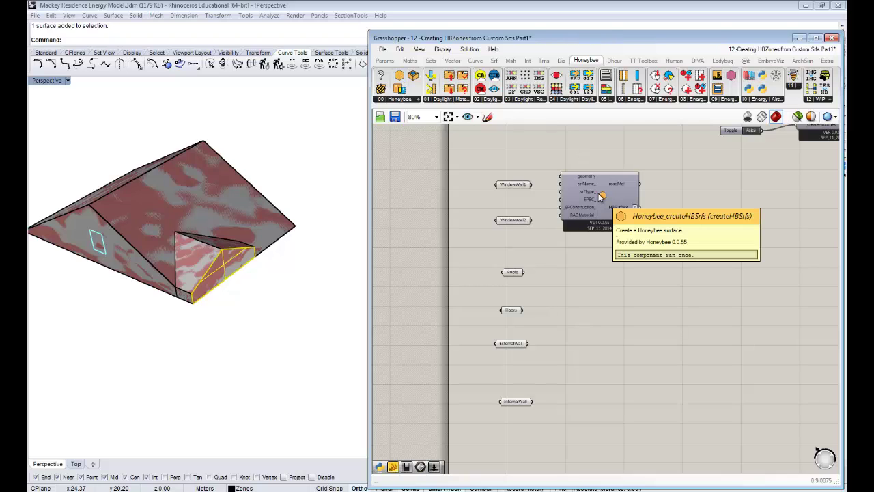
left_click_drag(527, 185, 532, 160)
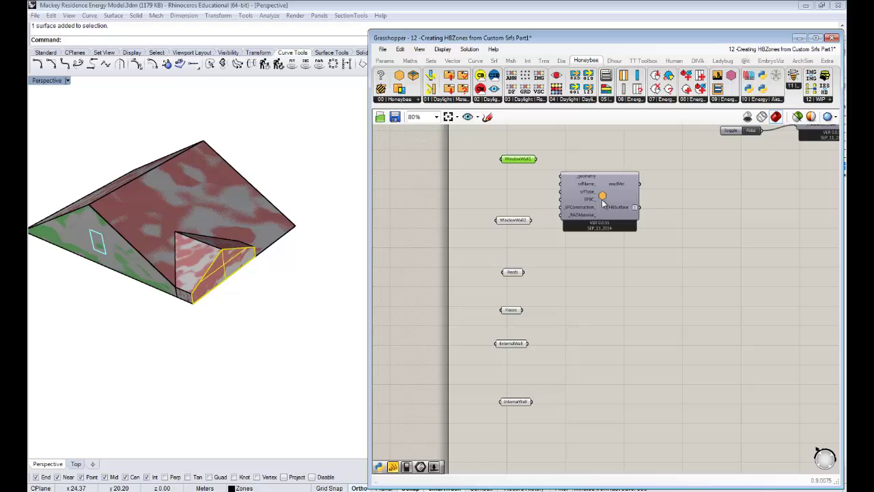
left_click_drag(591, 203, 593, 180)
scroll(550, 180, "up", 3)
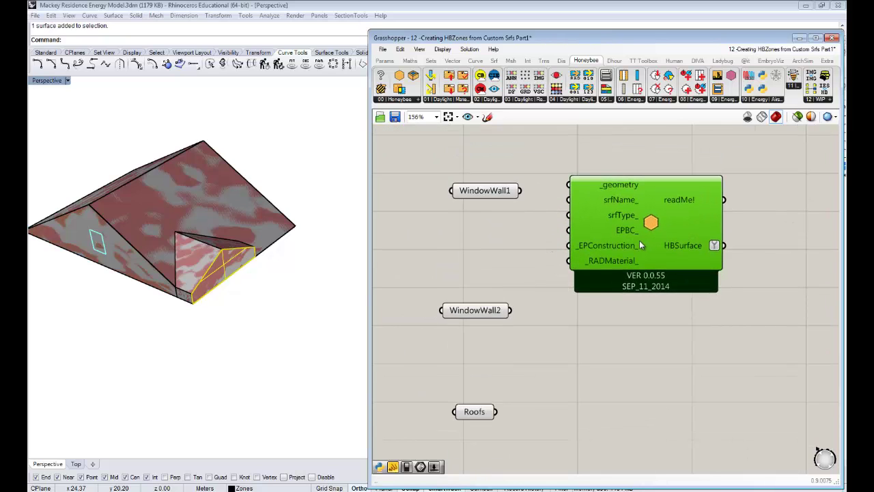
left_click_drag(641, 244, 658, 246)
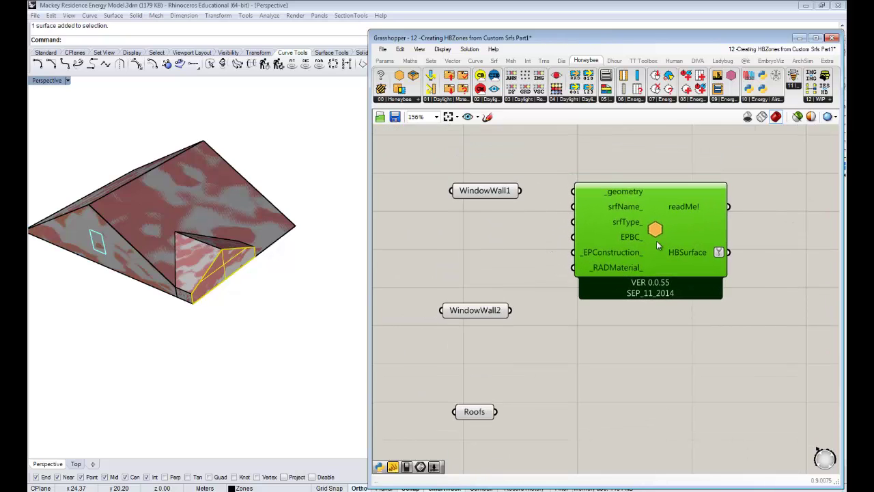
left_click(497, 194)
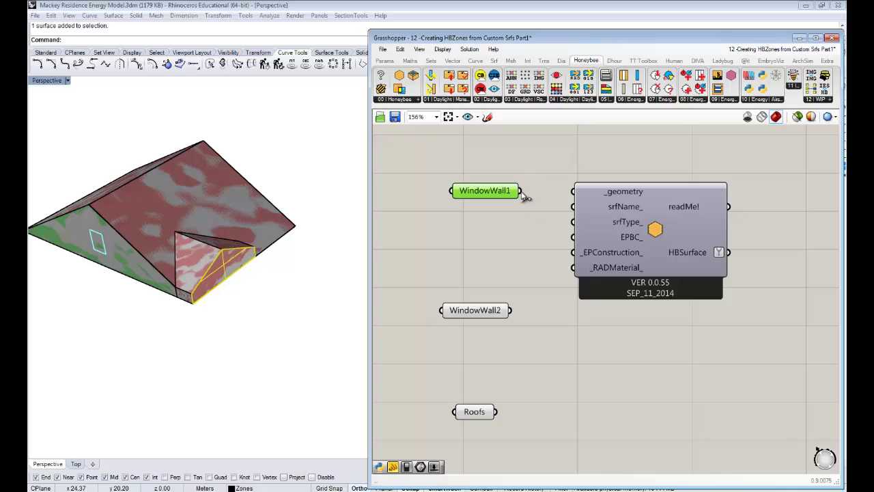
left_click_drag(521, 192, 574, 192)
Step: Check the surface type options of the srfType_ input and add a panel containing 0 below WindowWall1
mouse_move(630, 205)
right_click_drag(689, 218, 620, 219)
right_click_drag(568, 221, 582, 221)
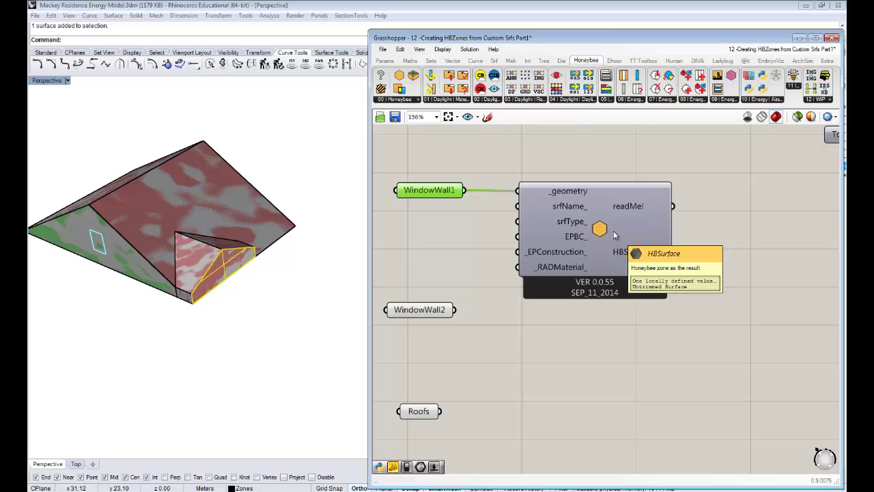
right_click_drag(577, 208, 587, 210)
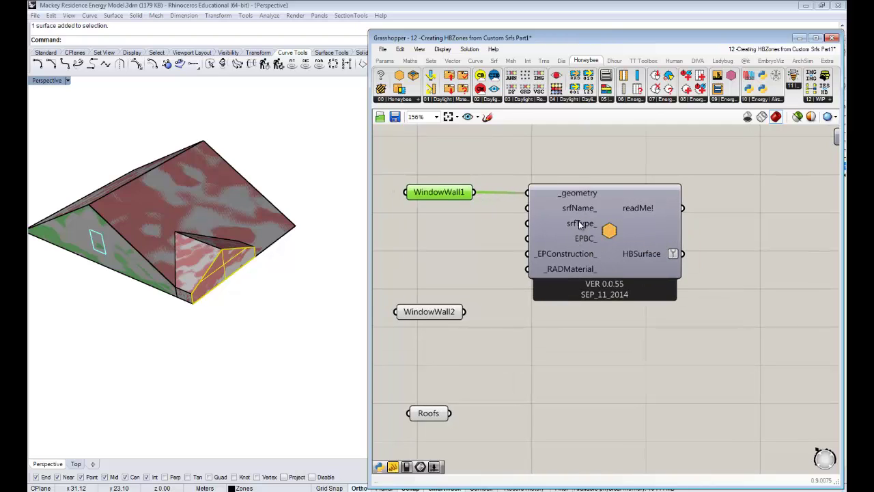
mouse_move(580, 223)
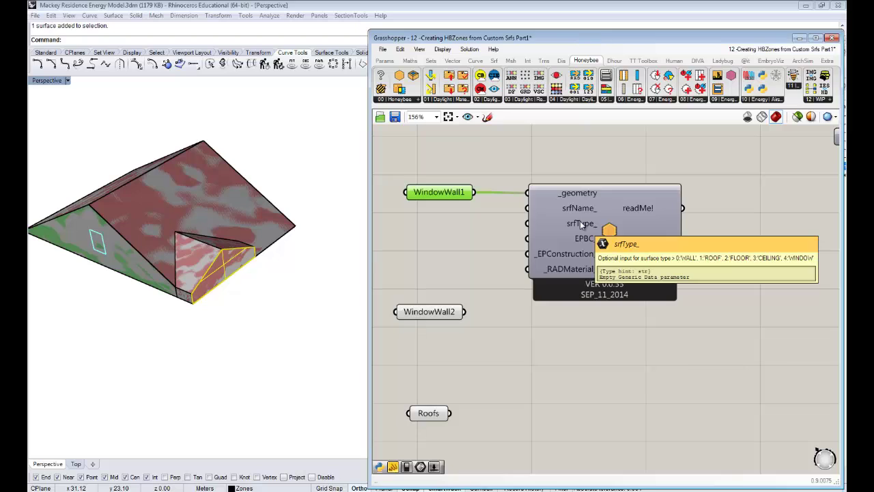
right_click_drag(580, 220, 605, 222)
left_click(465, 235)
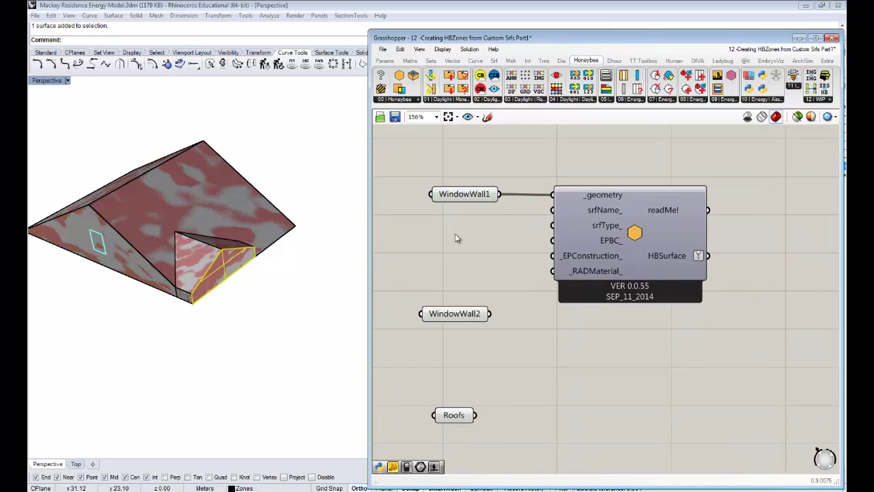
double_click(456, 234)
type("\"")
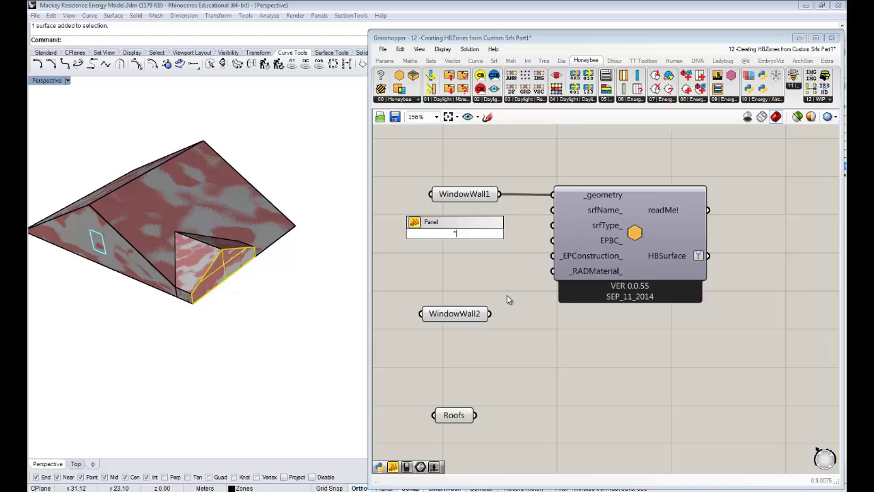
type("0")
key("Return")
Step: Connect the 0 panel to the srfType_ input and shrink it to fit in line with that input
mouse_move(600, 227)
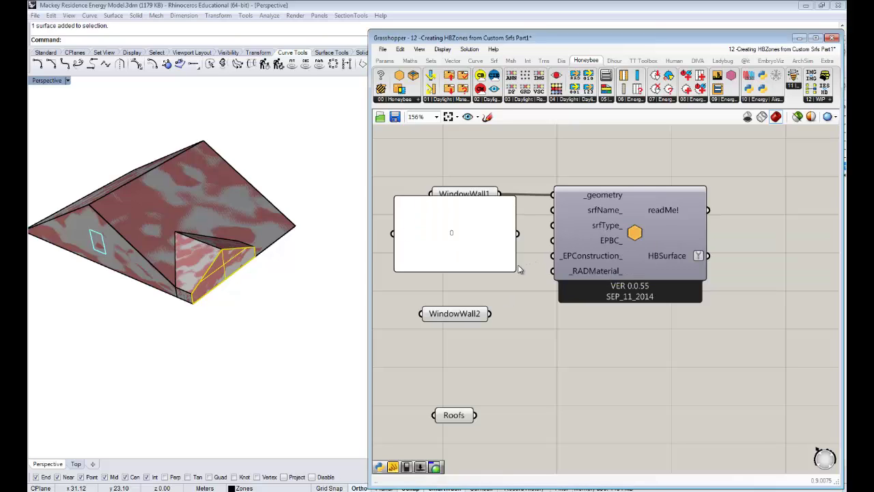
left_click_drag(514, 268, 553, 225)
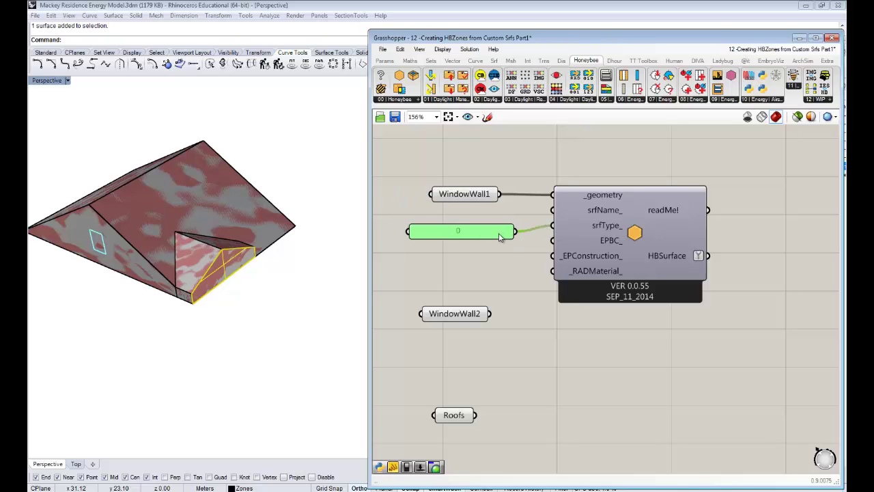
left_click_drag(500, 236, 501, 232)
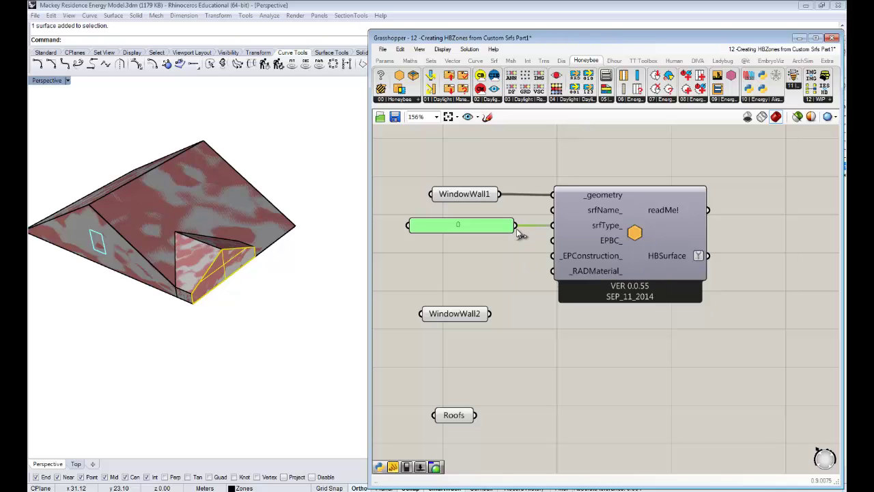
left_click_drag(487, 230, 495, 231)
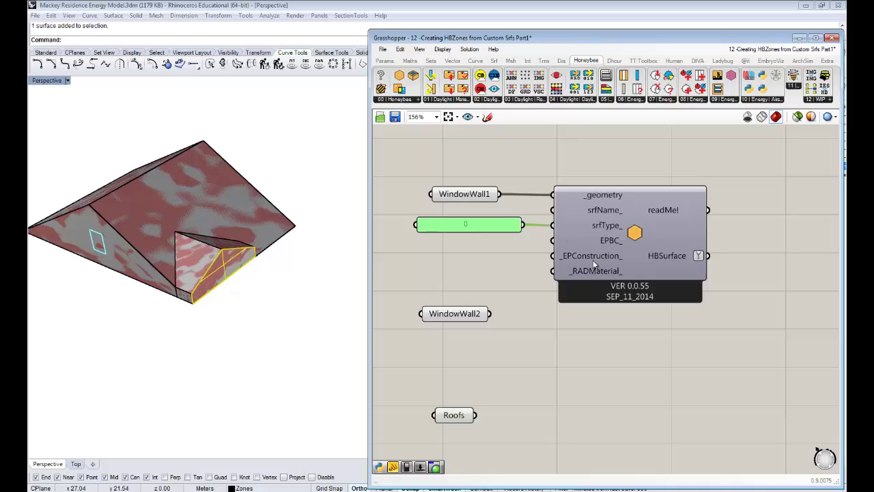
mouse_move(593, 263)
mouse_move(622, 243)
right_click_drag(673, 311, 667, 267)
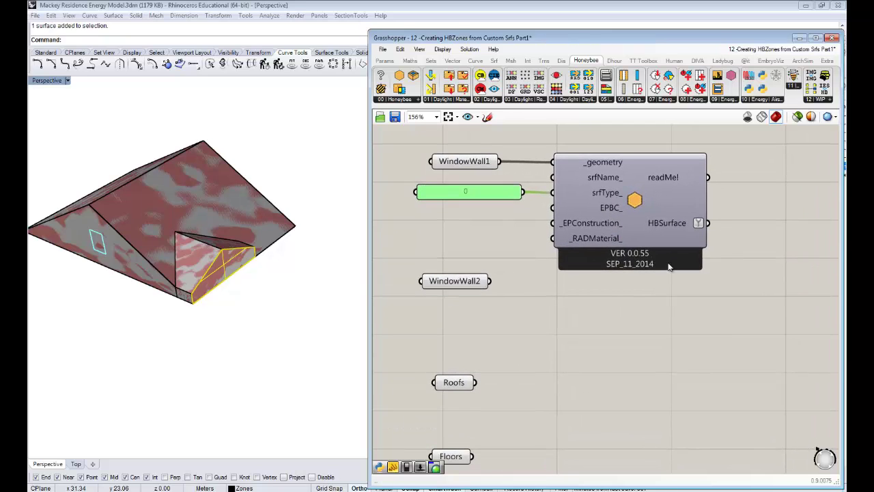
Step: Duplicate the WindowWall1 createHBSrfs component with its 0 panel below the original and connect WindowWall2 to the copy's _geometry input
left_click_drag(765, 240, 489, 197)
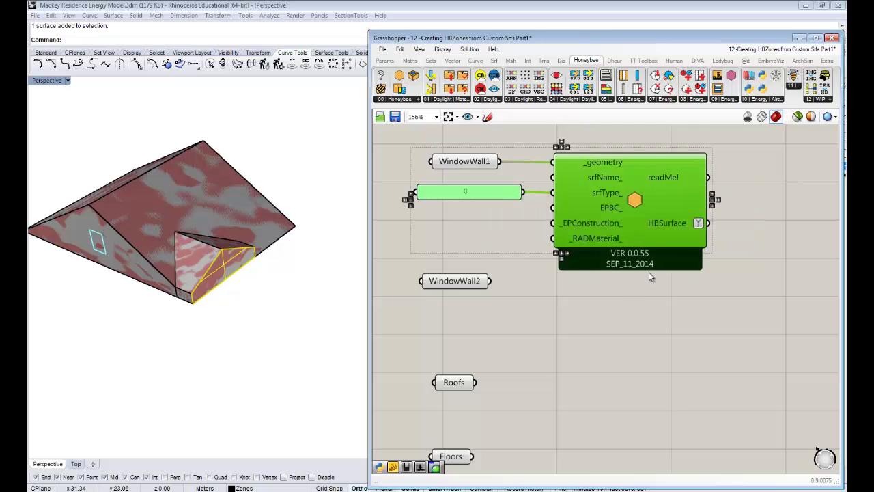
scroll(650, 277, "down", 2)
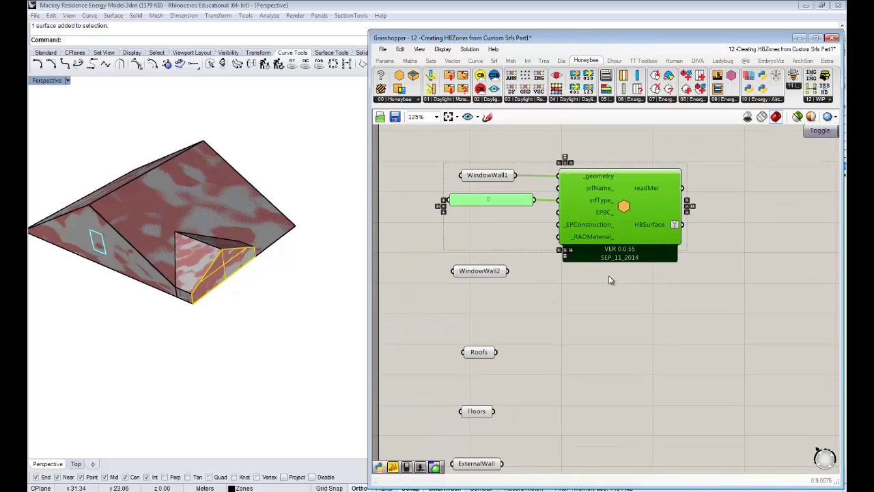
key("ctrl+v")
left_click_drag(638, 243, 630, 326)
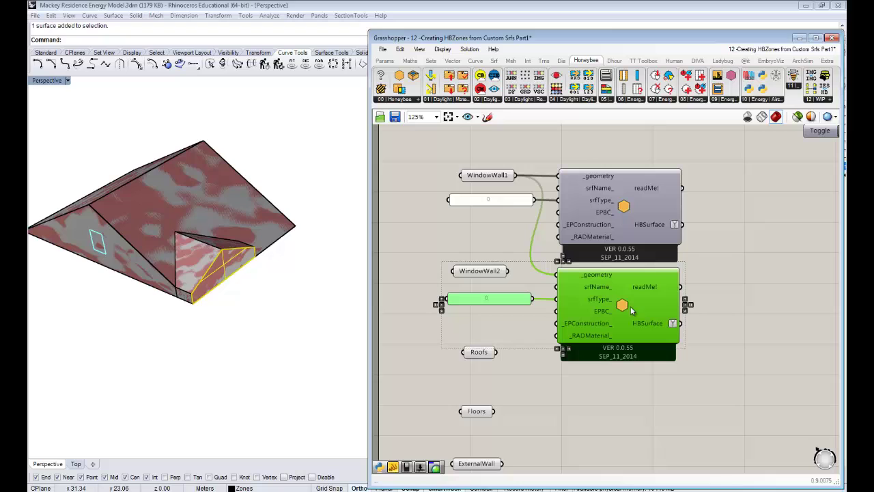
left_click_drag(508, 272, 579, 276)
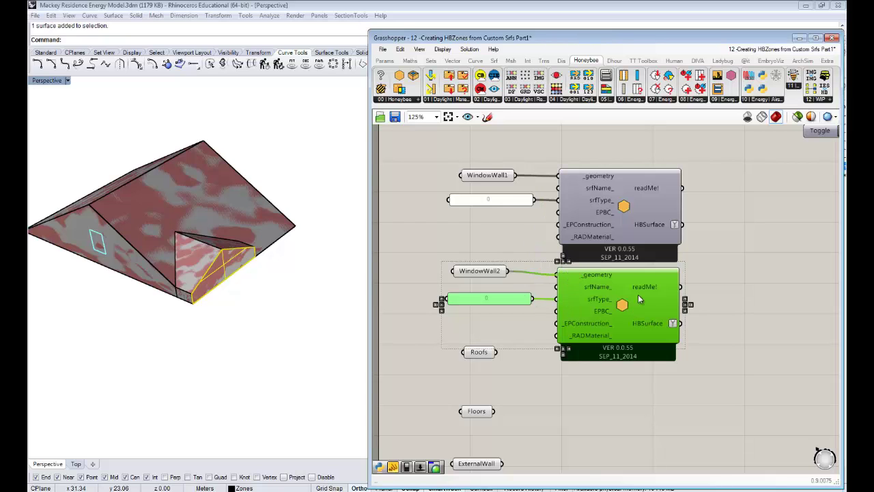
left_click(744, 301)
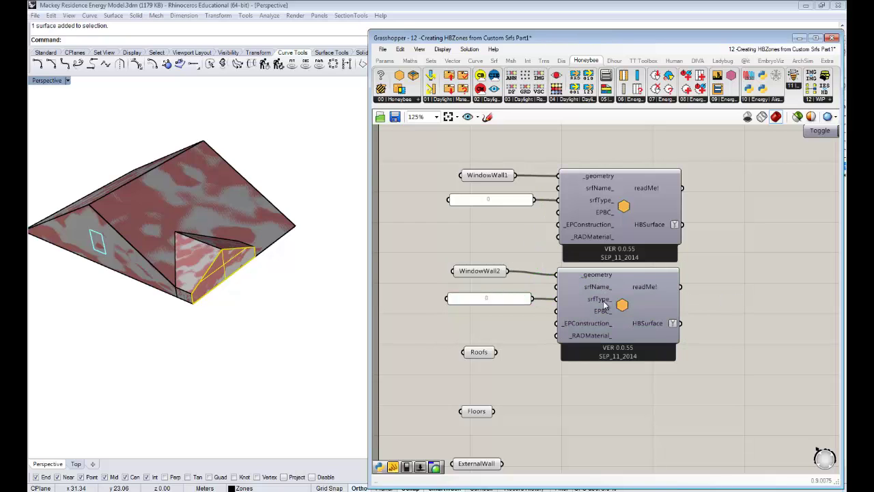
Step: Examine the two window-wall createHBSrfs components against the attic model's dormer and gable walls from several angles
right_click_drag(210, 253, 328, 294)
left_click(642, 324)
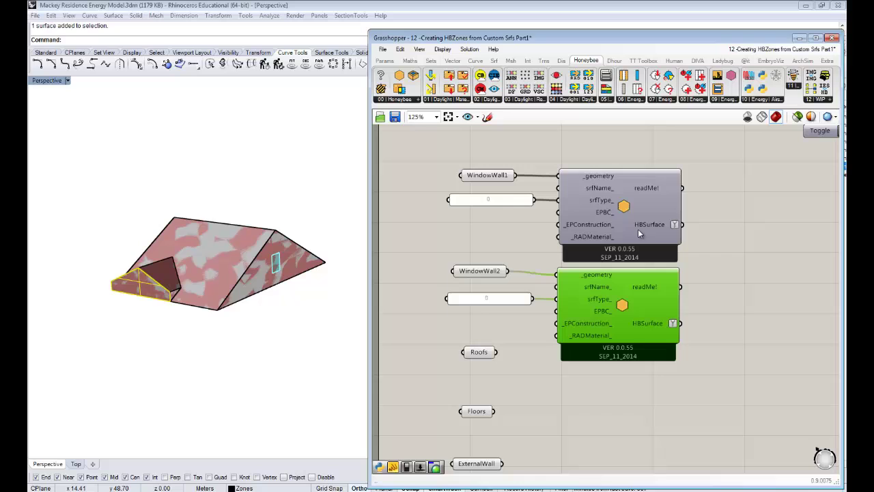
left_click(638, 229)
left_click(641, 304)
left_click(641, 219)
left_click_drag(638, 308, 638, 306)
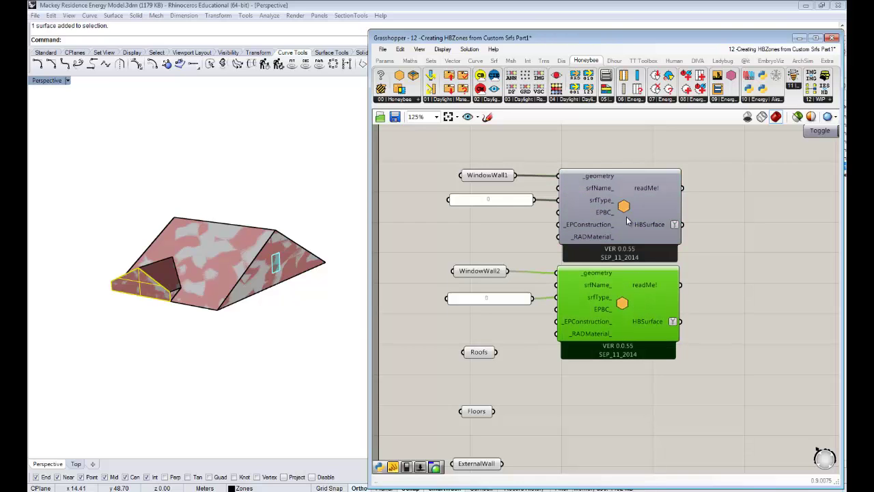
right_click_drag(240, 303, 233, 222)
right_click_drag(749, 346, 753, 312)
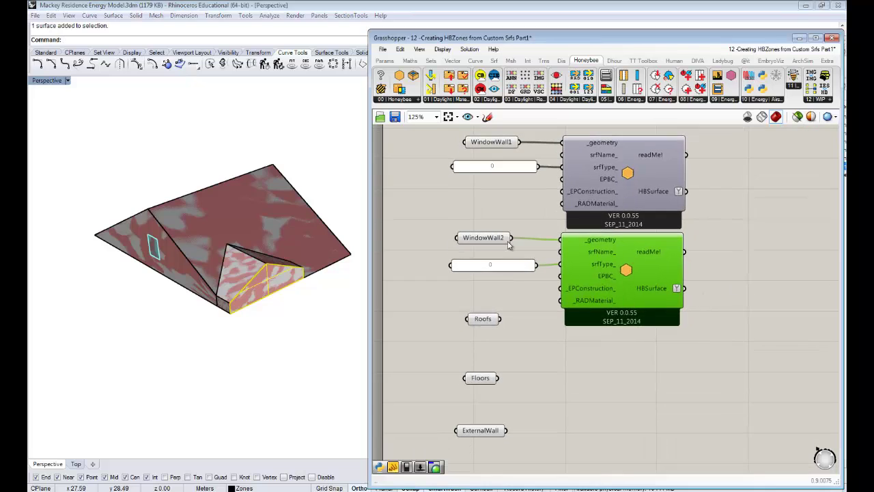
right_click_drag(321, 270, 299, 268)
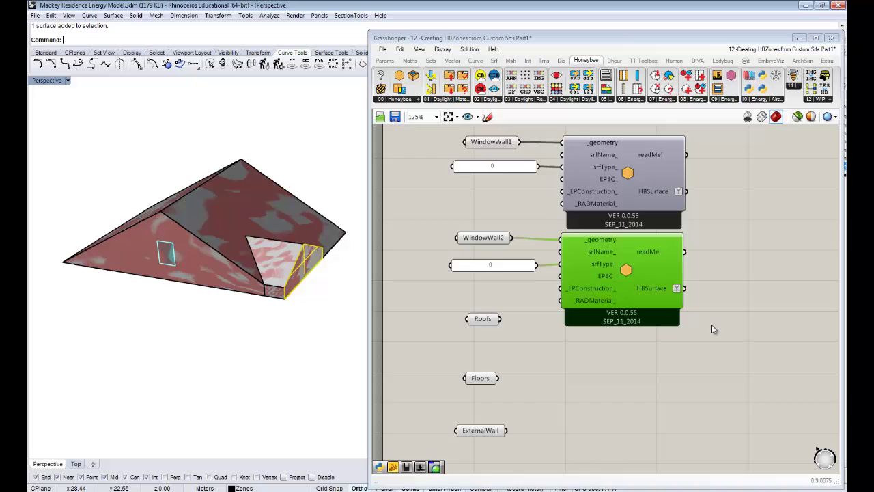
right_click_drag(712, 325, 702, 305)
mouse_move(731, 289)
left_mouse_down()
mouse_move(595, 237)
mouse_move(699, 280)
mouse_move(735, 280)
left_mouse_up()
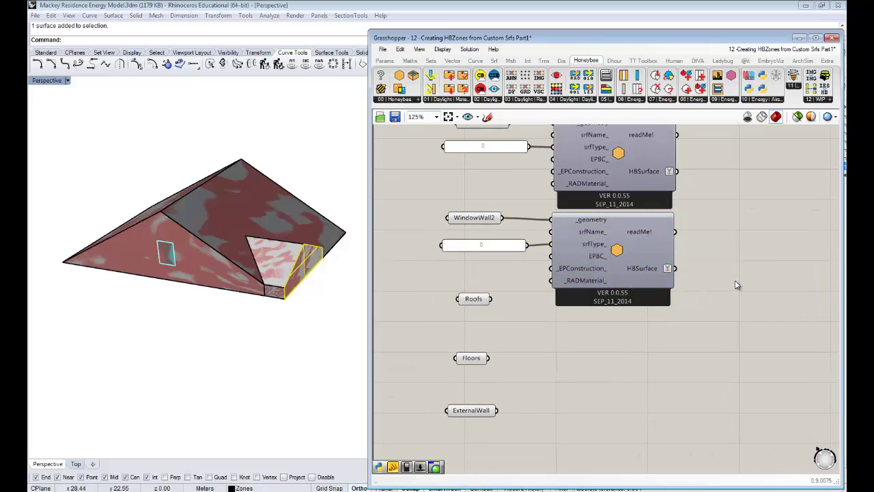
right_click_drag(709, 253, 683, 305)
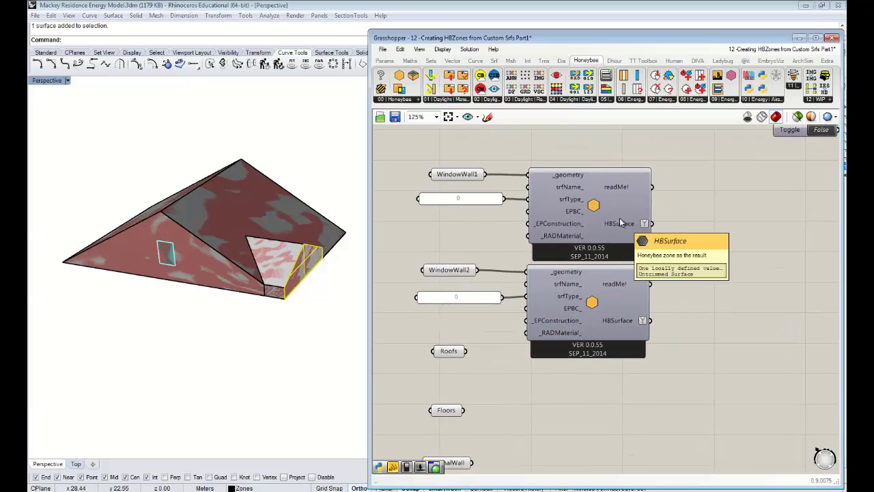
Step: Add an empty panel beside the WindowWall1 createHBSrfs component
double_click(711, 219)
type("pan")
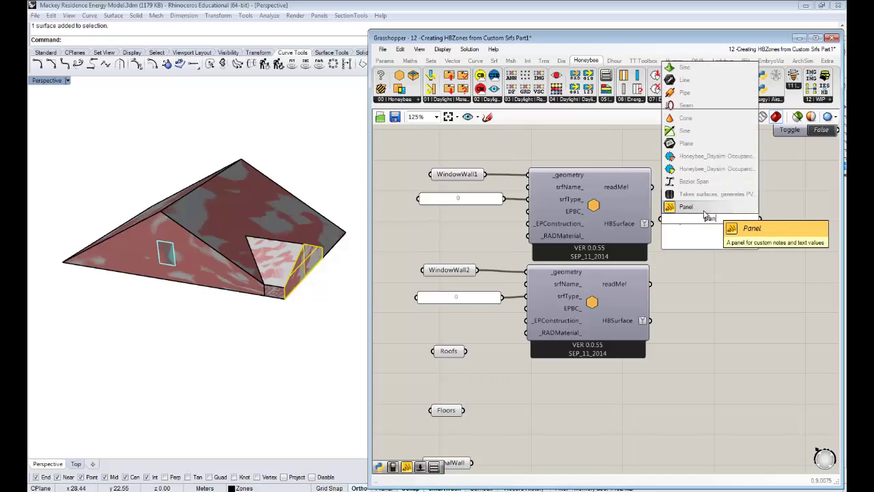
key("Return")
right_click_drag(733, 238, 627, 393)
scroll(655, 340, "down", 1)
right_click_drag(655, 339, 520, 312)
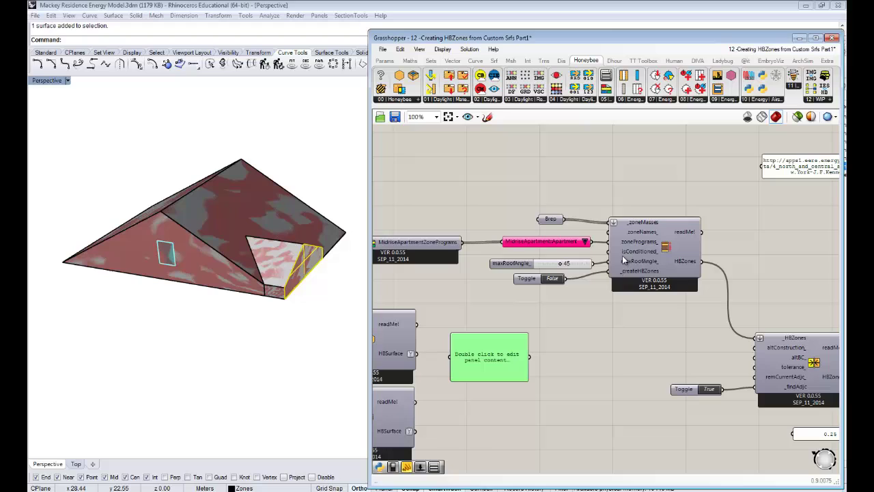
Step: Review the existing Brep-to-HBZones component for comparison and connect the WindowWall1 component's HBSurface output to the empty panel
left_click(549, 220)
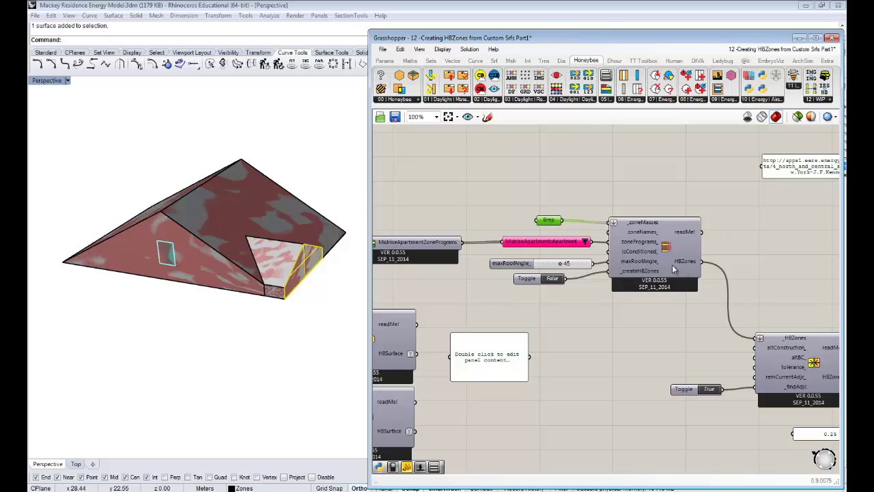
left_click(663, 259)
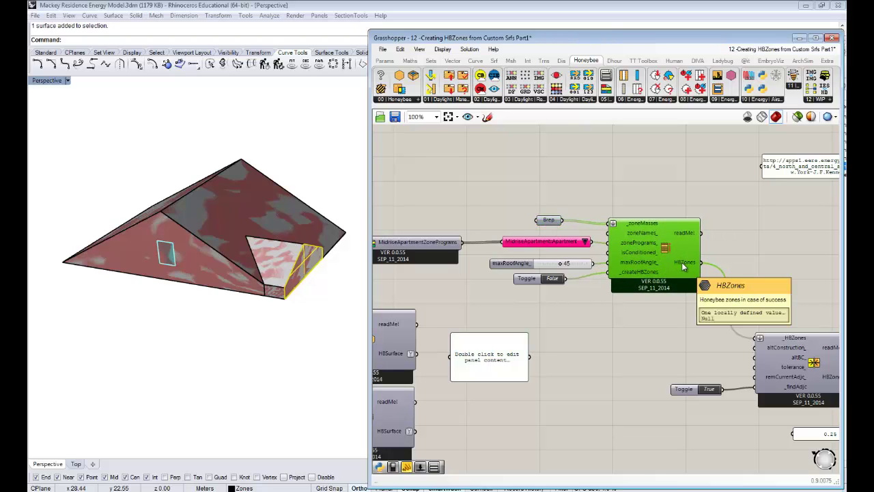
right_click_drag(580, 326, 631, 318)
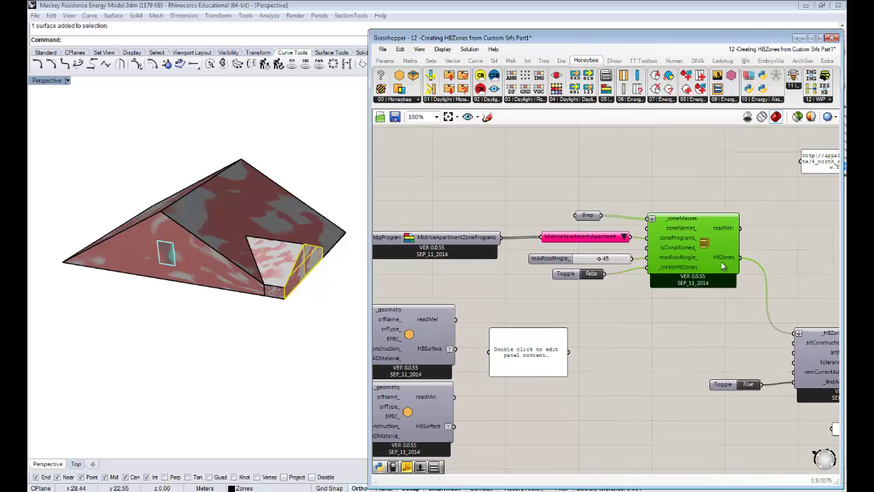
right_click_drag(569, 355, 702, 323)
left_click_drag(693, 333, 684, 331)
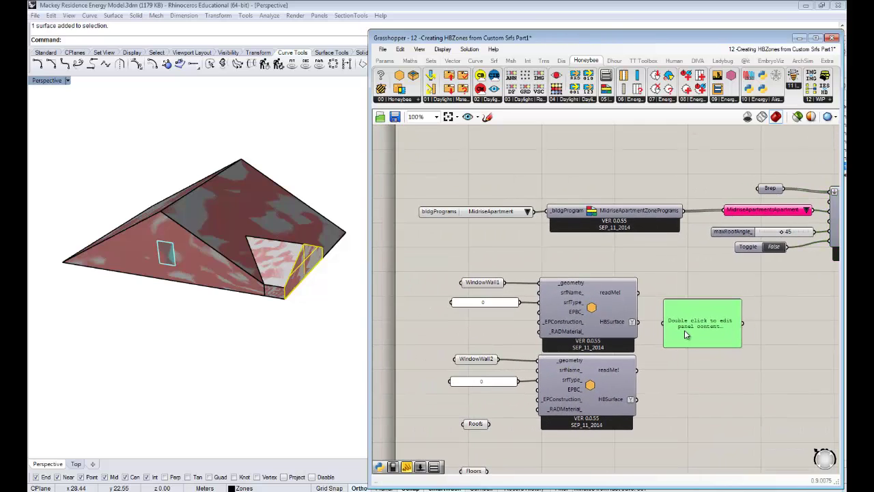
left_click(494, 285)
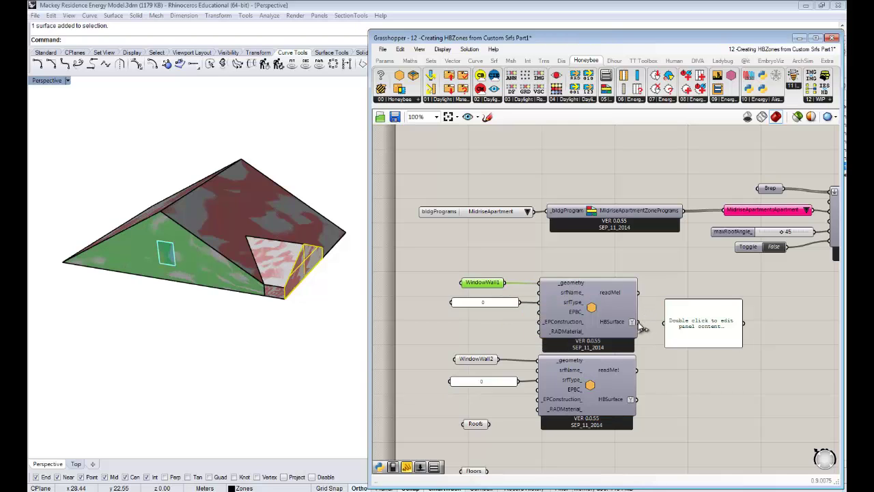
left_click_drag(638, 322, 665, 322)
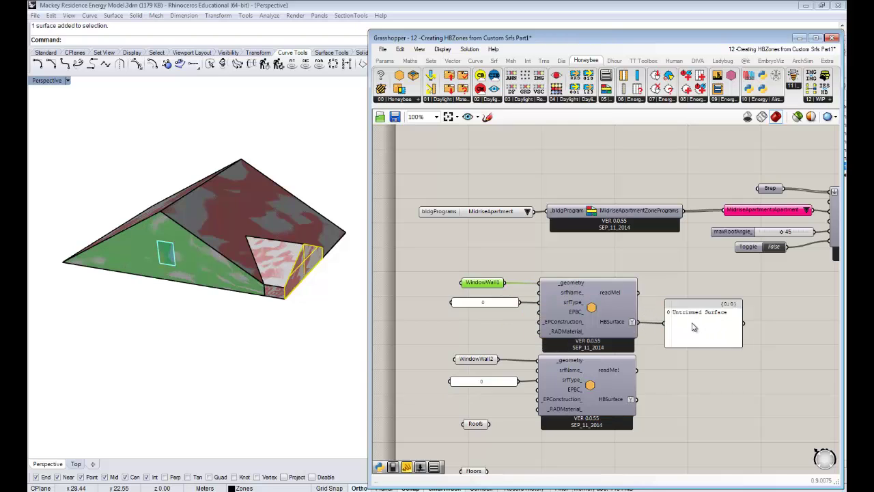
Step: Switch the panel's source to the WindowWall1 component's readMe! output and delete the panel after checking it
scroll(697, 337, "up", 1)
left_click(599, 282)
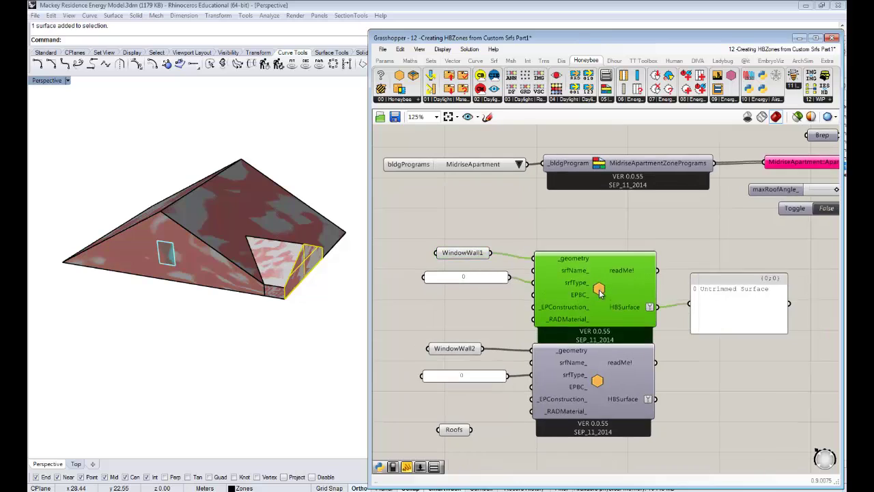
left_click_drag(600, 282, 597, 287)
right_click_drag(776, 362, 712, 342)
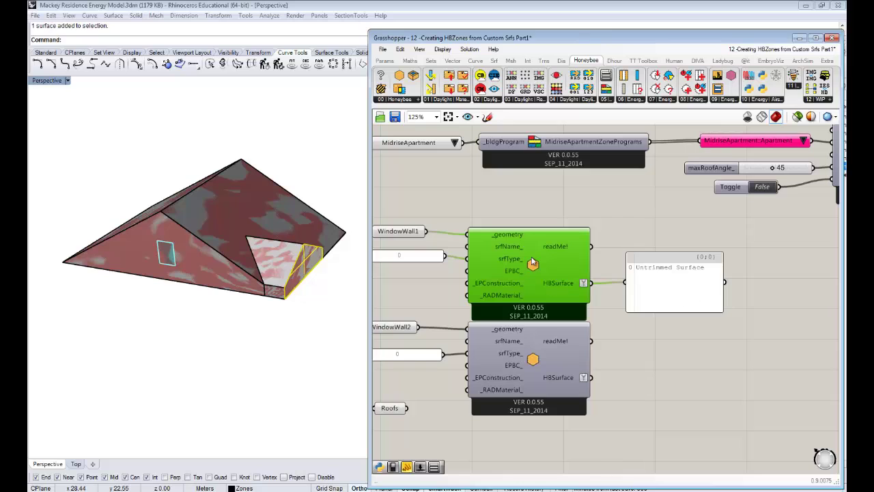
right_click_drag(643, 328, 674, 289)
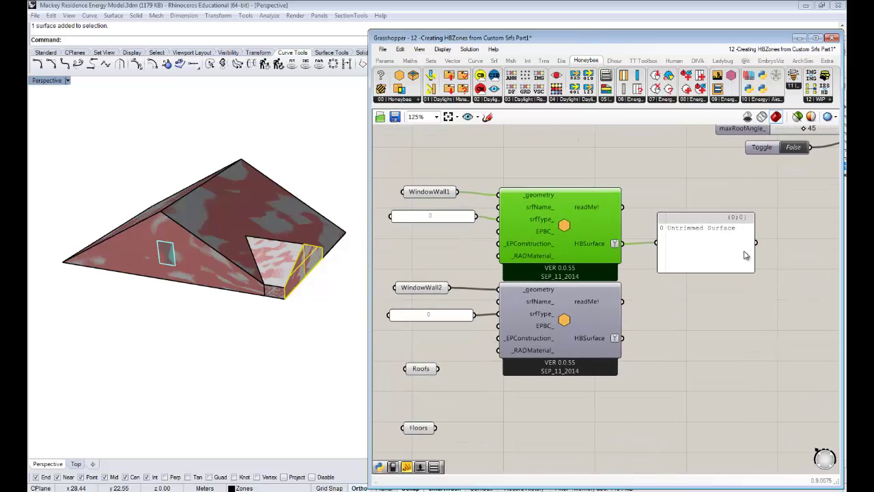
left_click(745, 254)
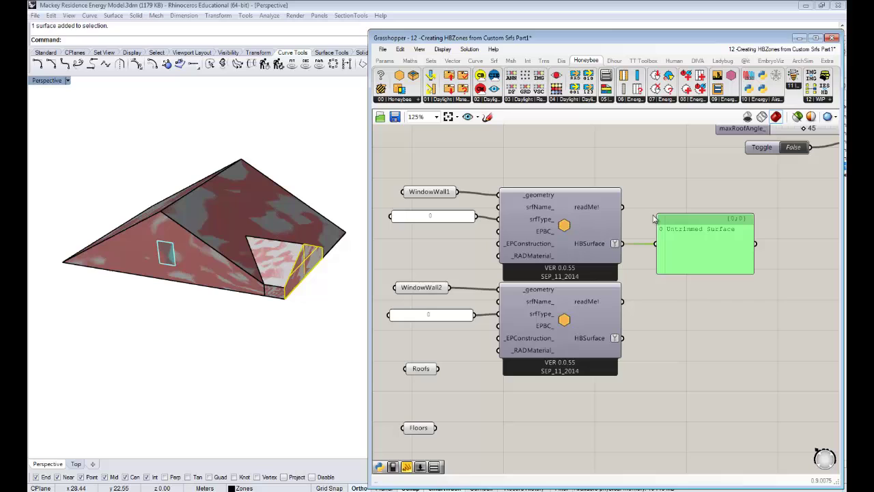
left_click_drag(623, 206, 656, 243)
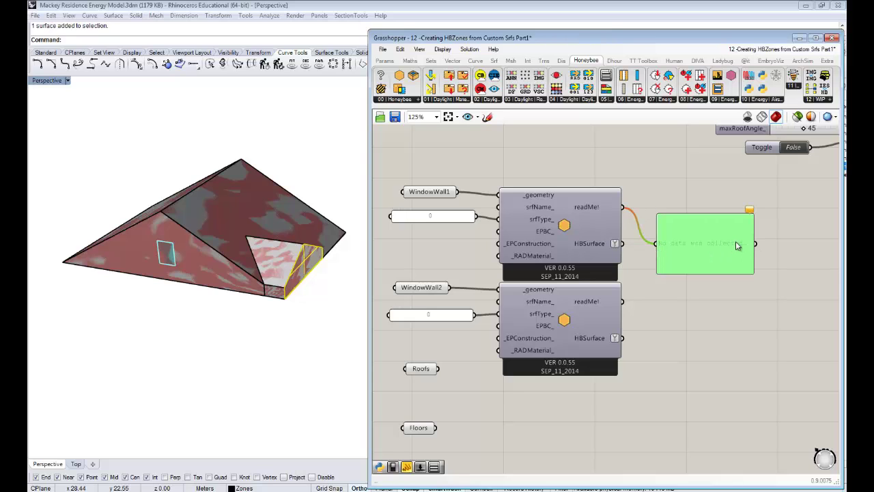
key("Delete")
Step: Move the Roofs, Floors and ExternalWall parameters down to free space below the WindowWall2 component
right_click_drag(671, 261, 747, 175)
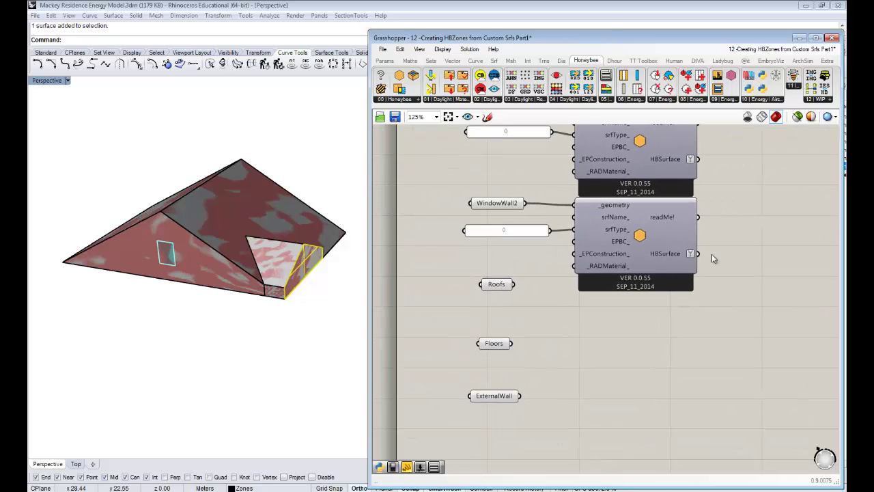
left_click_drag(746, 268, 537, 214)
right_click_drag(668, 327, 646, 306)
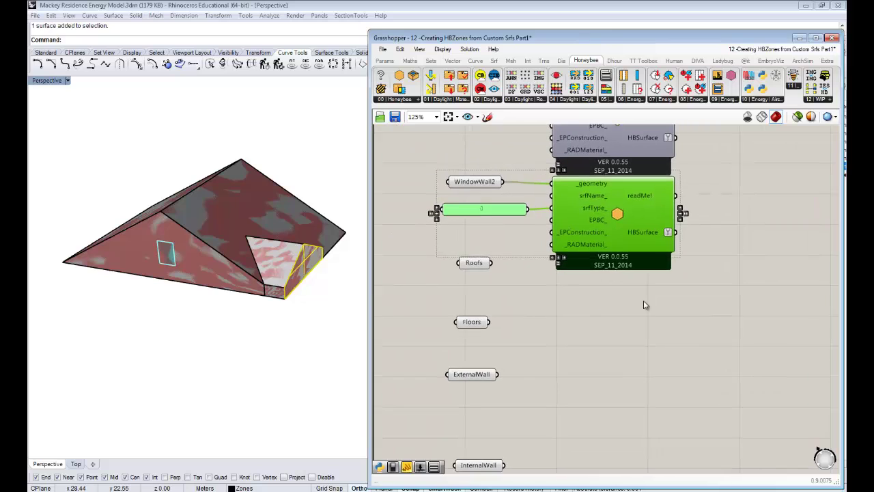
right_click_drag(601, 327, 637, 253)
scroll(637, 254, "down", 1)
left_click_drag(582, 409, 551, 281)
left_click(608, 308)
Step: Duplicate the WindowWall2 createHBSrfs component with its 0 panel beside Roofs and connect Roofs to the copy's _geometry input
left_click(655, 186)
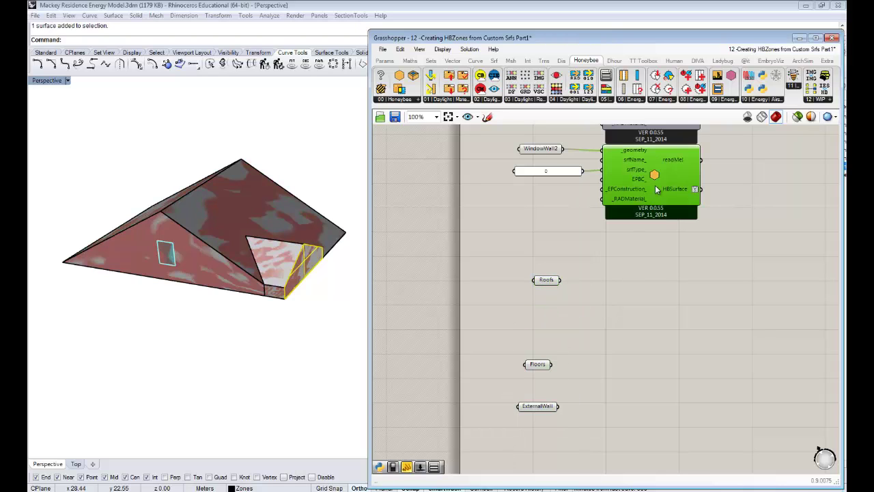
left_click_drag(655, 185, 662, 193, "alt")
left_click_drag(736, 202, 549, 171)
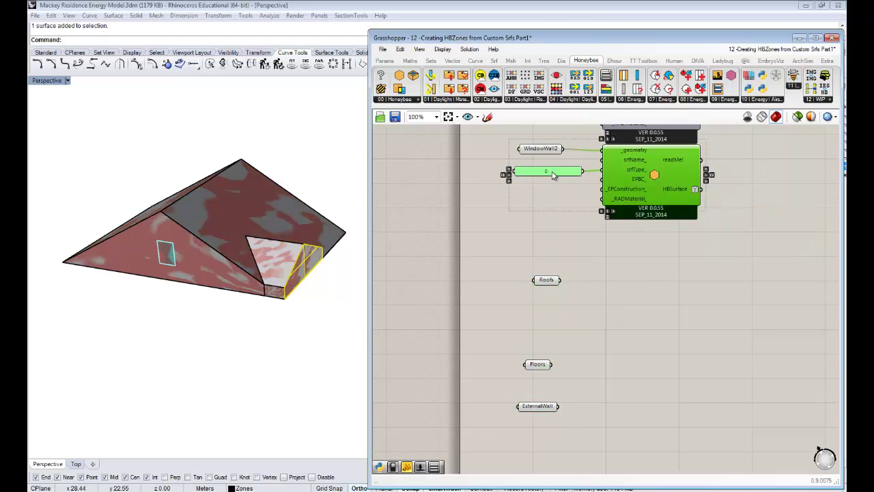
left_click_drag(627, 175, 631, 307, "alt")
left_click_drag(560, 280, 606, 282)
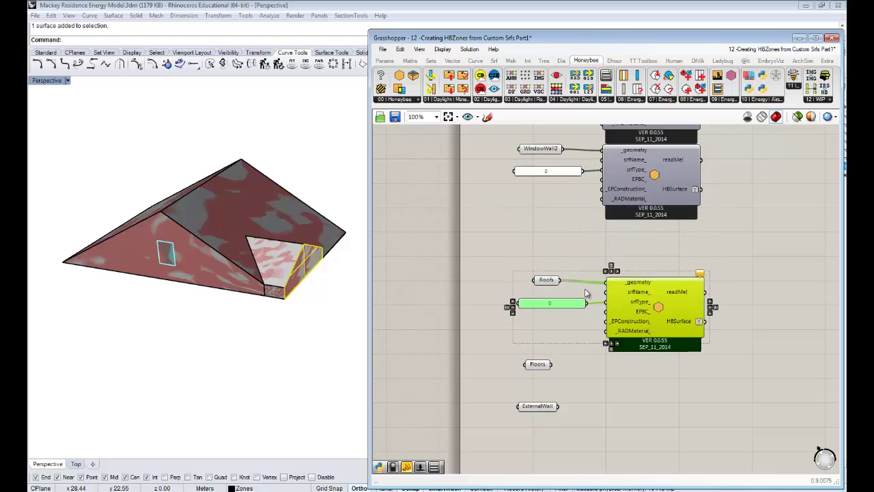
left_click(589, 292)
Step: Check the Roofs component's surface type warning and srfType_ options, and set its panel to 1 for roof
mouse_move(702, 276)
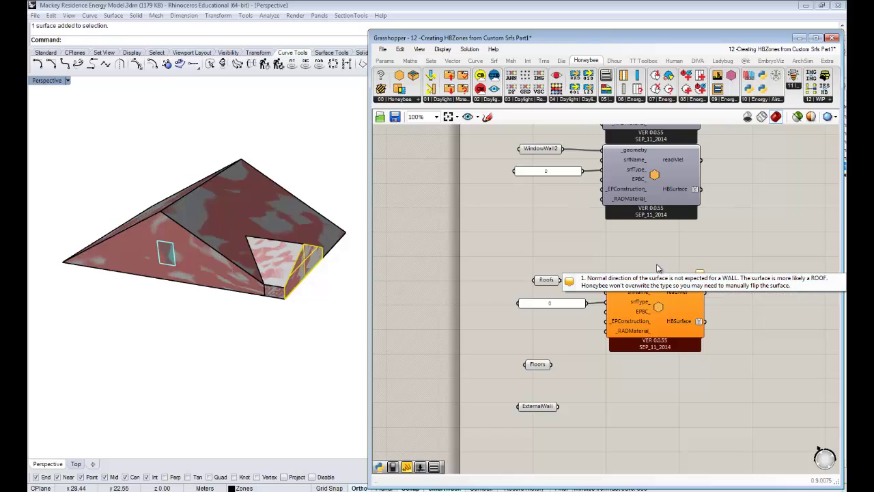
right_click_drag(332, 294, 311, 287)
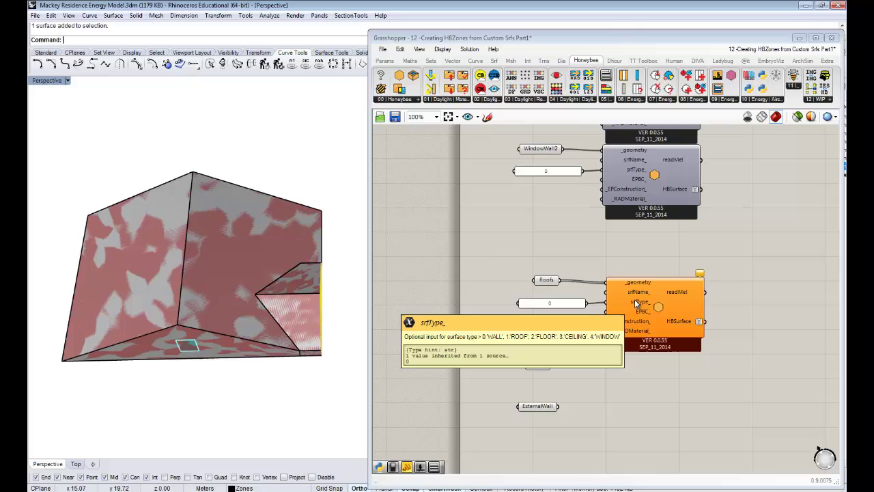
left_click(560, 305)
double_click(560, 304)
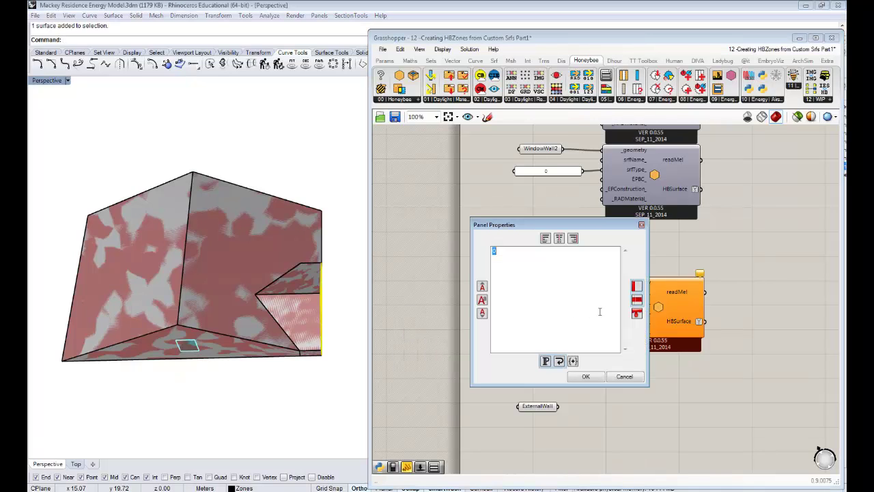
type("1")
left_click(585, 377)
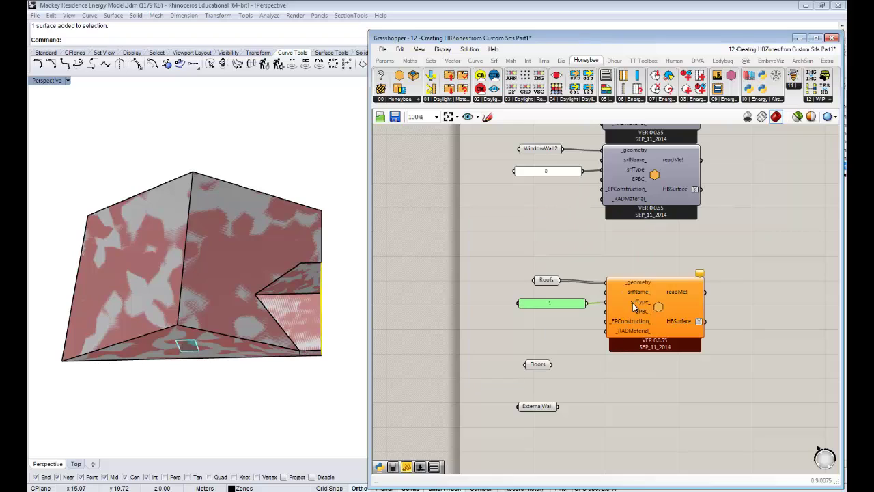
mouse_move(633, 303)
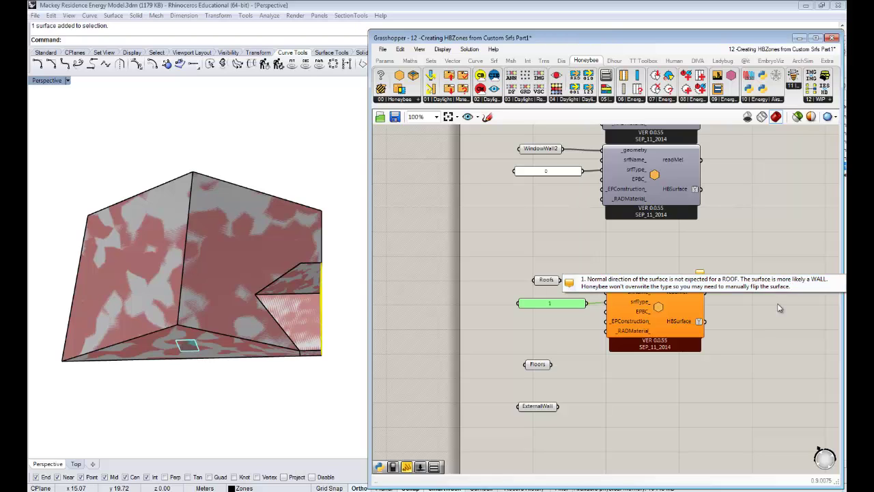
scroll(612, 292, "up", 2)
left_click_drag(560, 297, 562, 292)
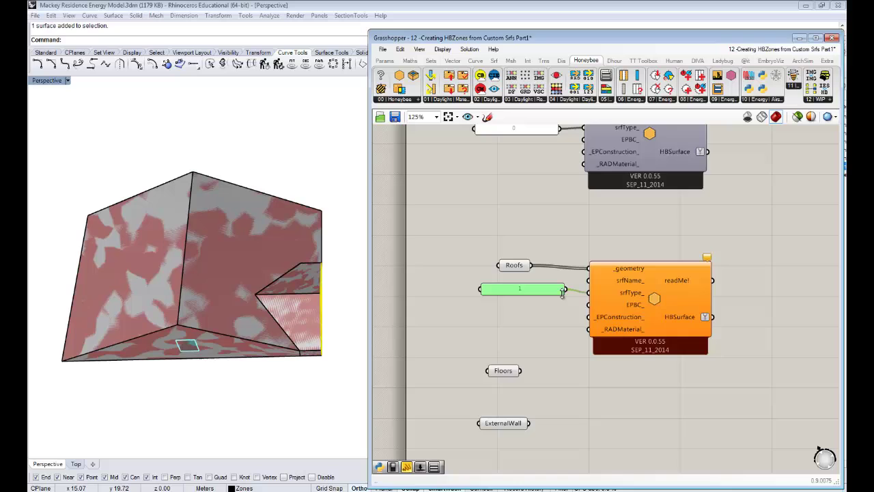
Step: Check the Roofs component's surface type warning and srfType_ options, and nudge the component and its panel into line beside Roofs
scroll(644, 295, "up", 2)
right_click_drag(292, 308, 275, 208)
mouse_move(745, 246)
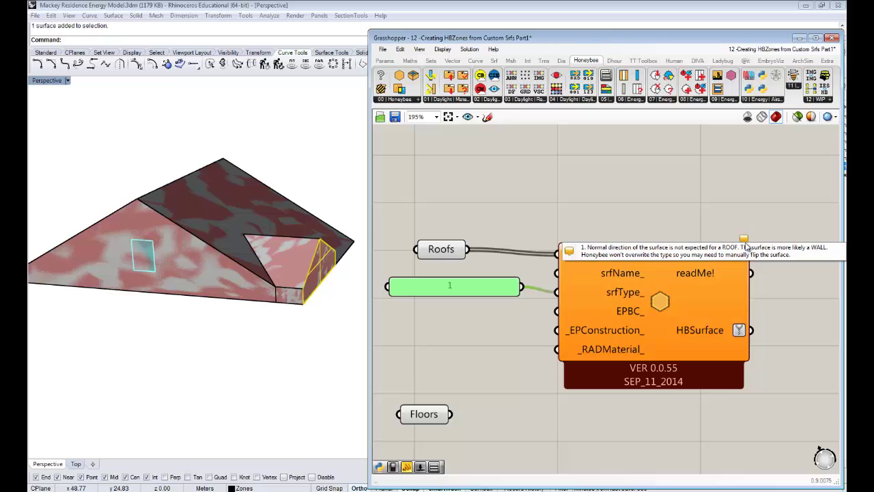
left_click(649, 325)
left_click_drag(647, 327, 638, 320)
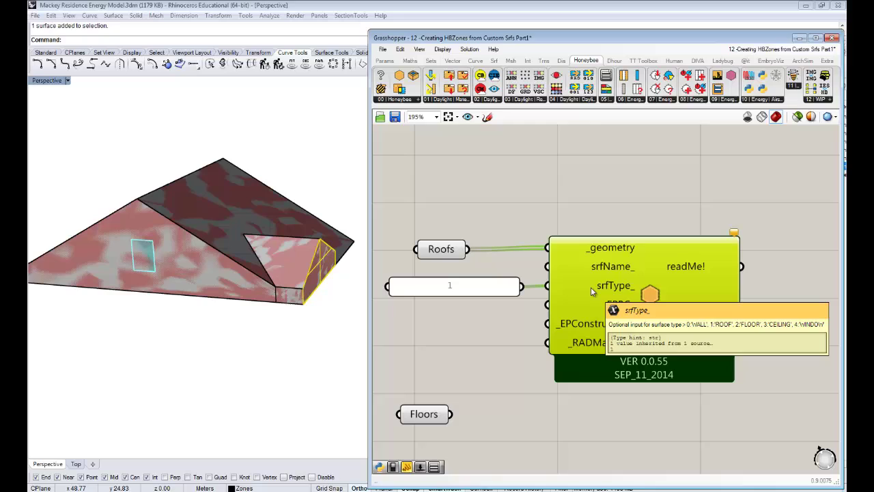
mouse_move(593, 292)
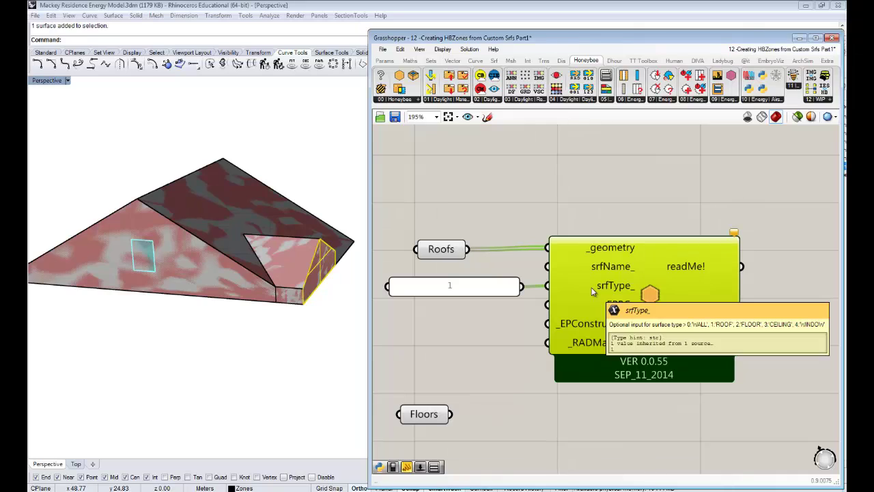
left_click(482, 289)
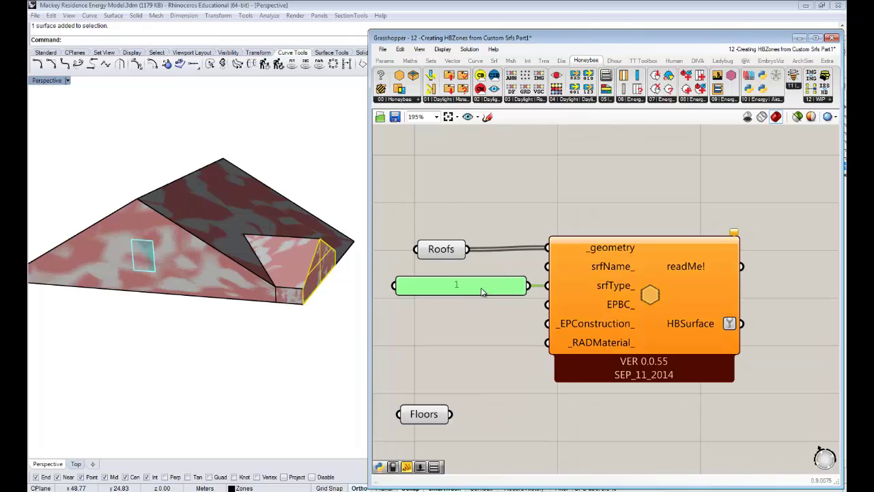
Step: Duplicate the Roofs createHBSrfs component together with its surface type panel directly below the original
right_click_drag(590, 296, 605, 292)
scroll(605, 292, "down", 3)
left_click_drag(735, 325, 482, 284)
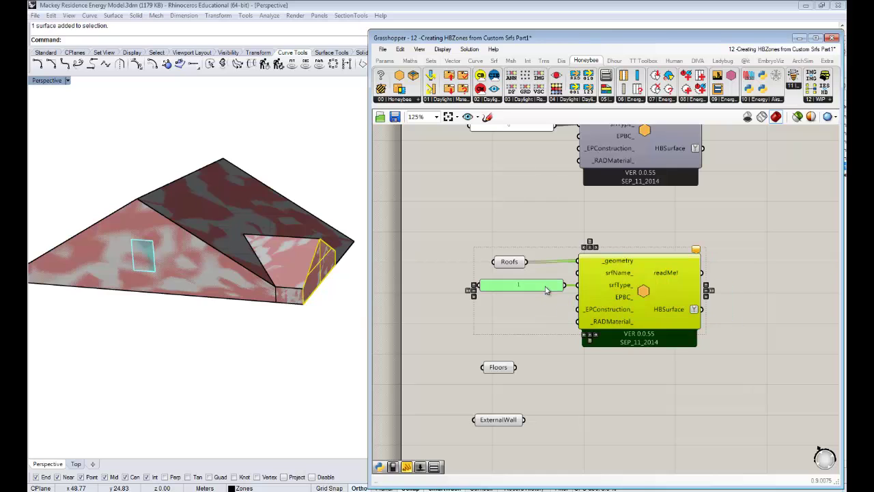
left_click_drag(649, 295, 634, 388, "alt")
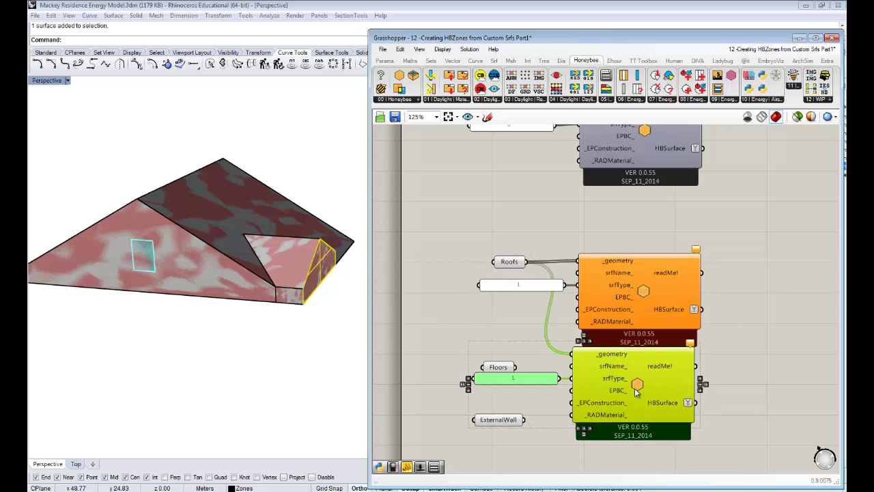
Step: Move the ExternalWall and InternalWall parameters down, shift the copied component clear, and connect Floors to its _geometry input
right_click_drag(638, 387, 644, 264)
scroll(645, 264, "down", 2)
mouse_move(553, 401)
left_mouse_down()
mouse_move(524, 341)
mouse_move(517, 289)
mouse_move(549, 385)
left_mouse_up()
left_click(565, 327)
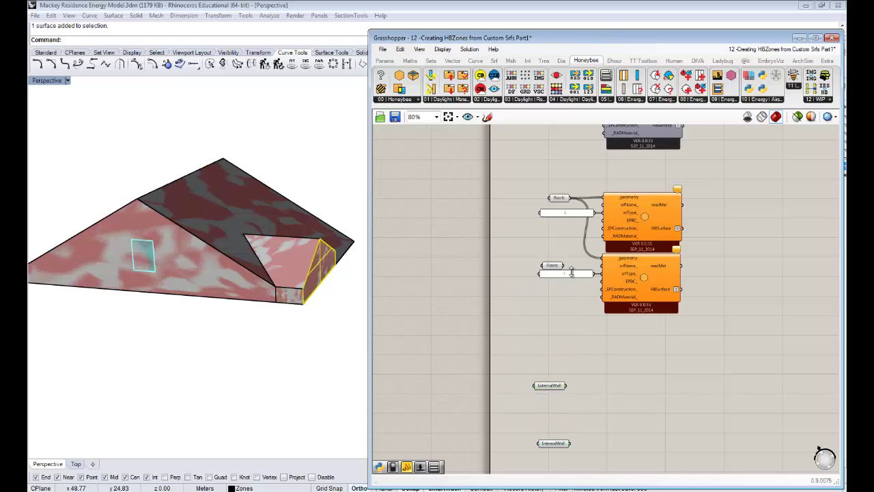
left_click_drag(707, 326, 625, 281)
left_click(564, 272)
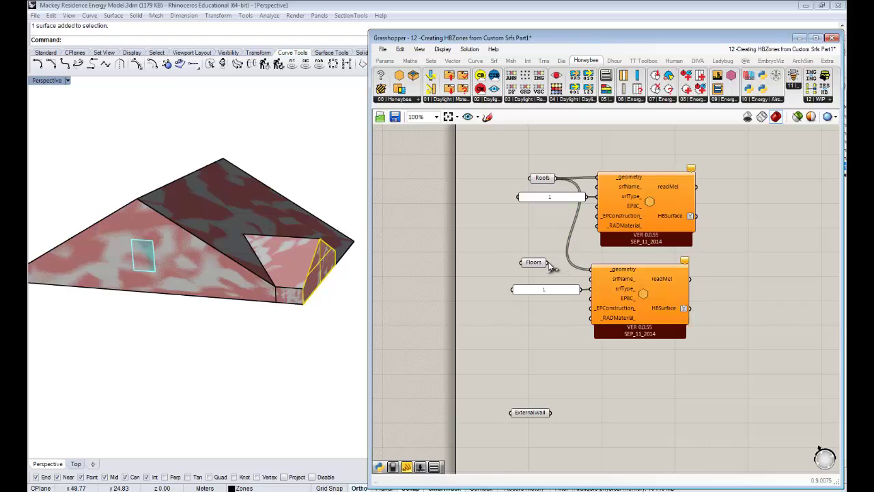
mouse_move(548, 263)
left_mouse_down()
mouse_move(591, 269)
mouse_move(534, 263)
mouse_move(540, 269)
left_mouse_up()
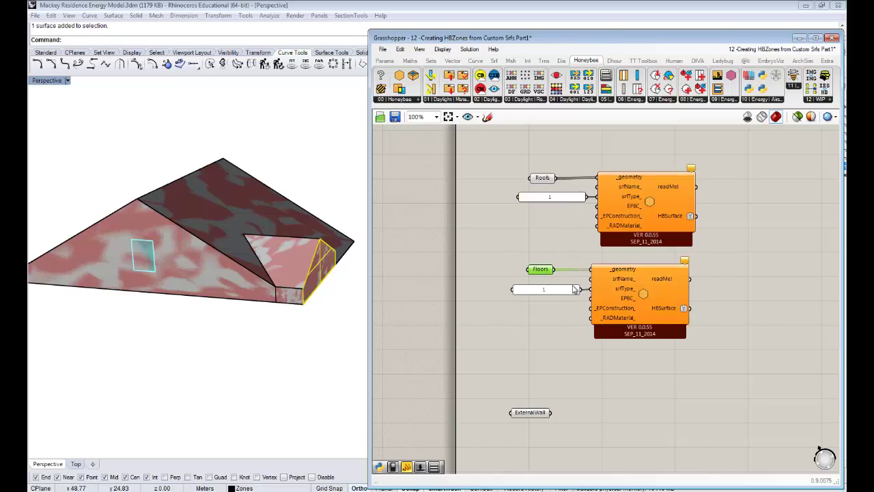
Step: Set the Floors component's surface type panel to 2 for floor and check the Floors geometry in the Rhino view
mouse_move(617, 292)
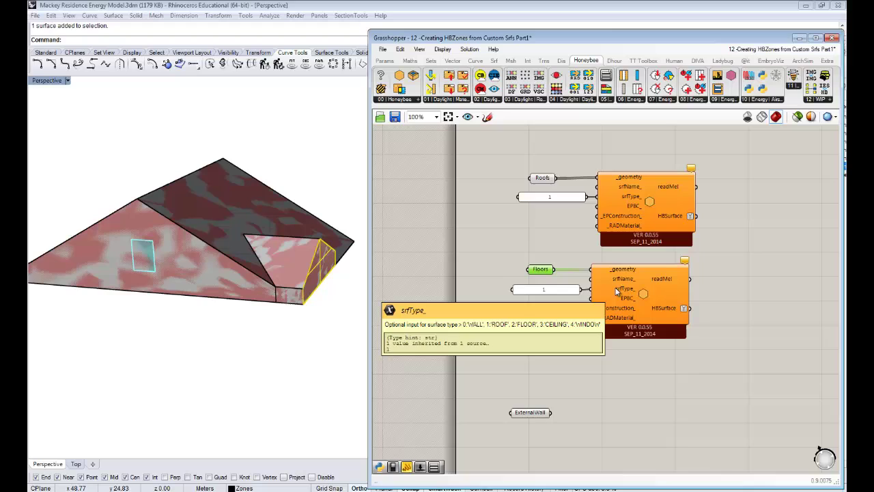
double_click(561, 290)
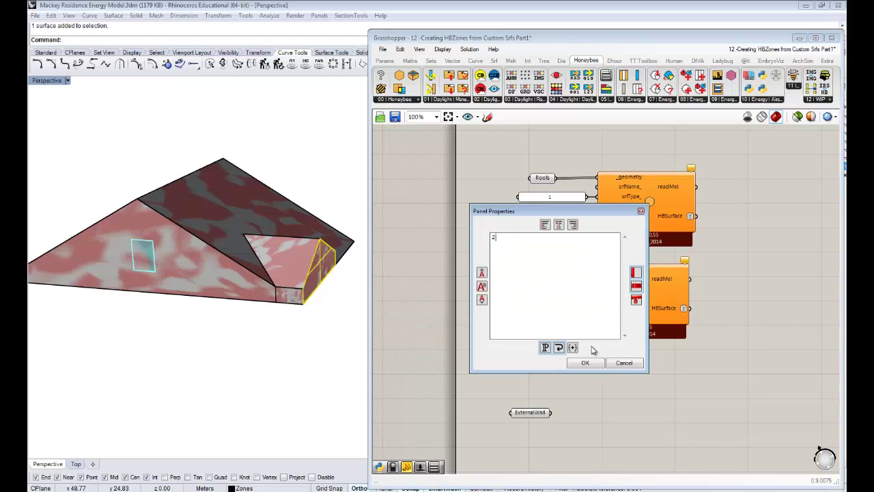
type("2")
left_click(584, 362)
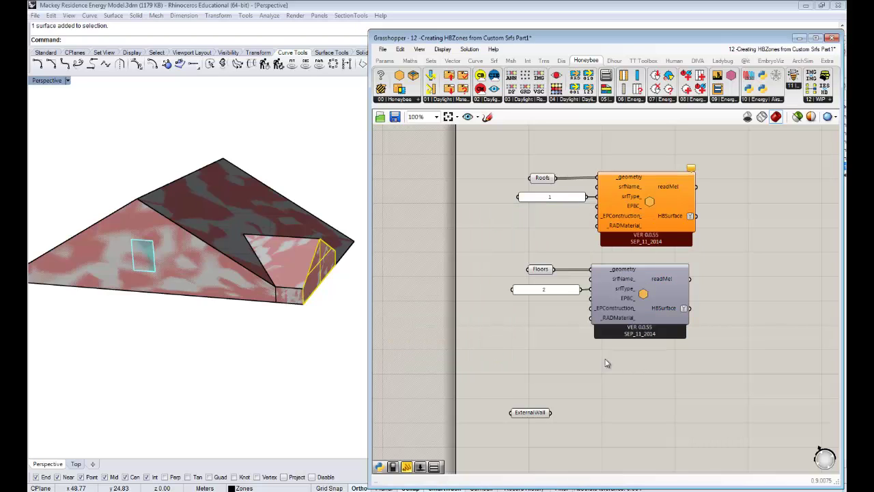
left_click(541, 269)
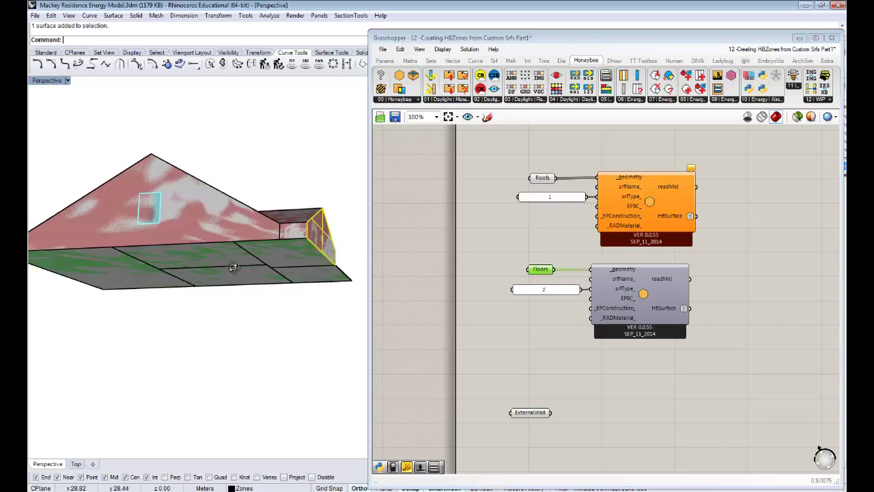
Step: Duplicate the Floors createHBSrfs component with its panel beside ExternalWall and connect ExternalWall to the copy's _geometry input
right_click_drag(532, 371, 487, 312)
left_click_drag(707, 308, 485, 226)
left_click_drag(552, 251, 564, 360, "alt")
left_click_drag(487, 353, 560, 317)
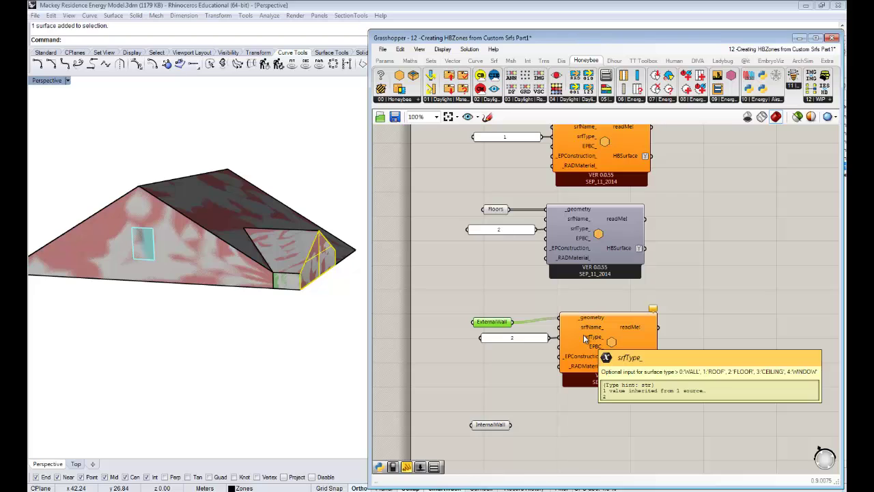
Step: Set the ExternalWall component's surface type panel to 0 for wall
double_click(519, 338)
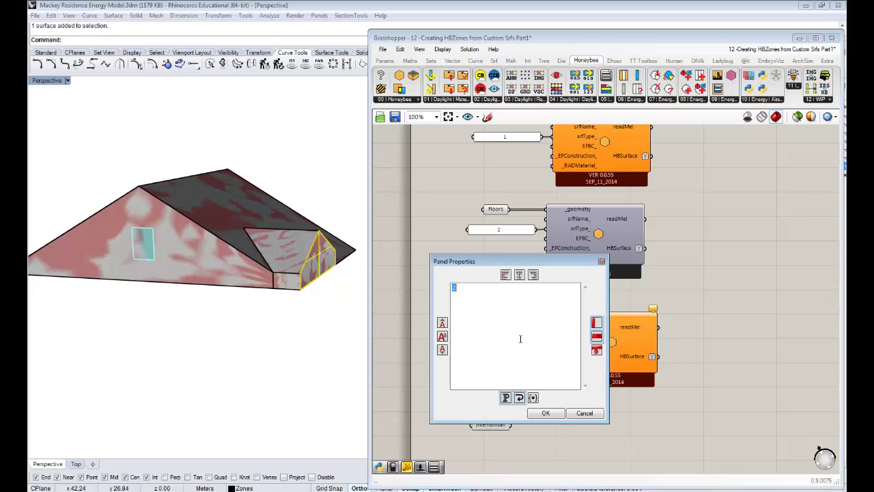
type("0")
left_click(545, 410)
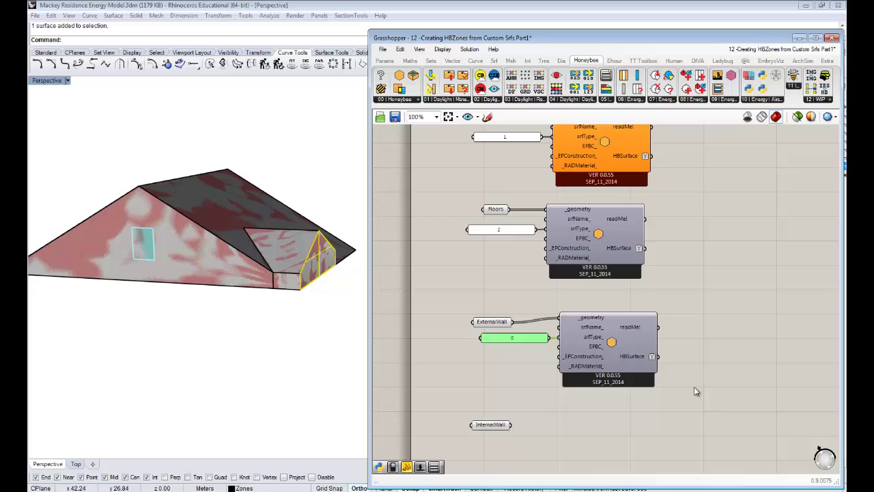
Step: Duplicate the ExternalWall createHBSrfs component with its 0 panel beside InternalWall and connect InternalWall to the copy's _geometry input
left_click_drag(708, 395, 510, 324)
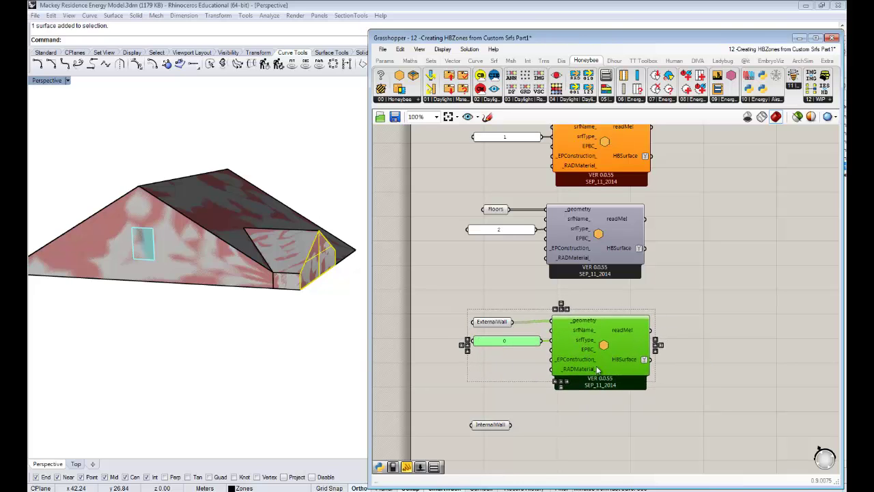
right_click_drag(596, 365, 579, 342)
left_click_drag(570, 320, 565, 425, "alt")
scroll(525, 380, "up", 4)
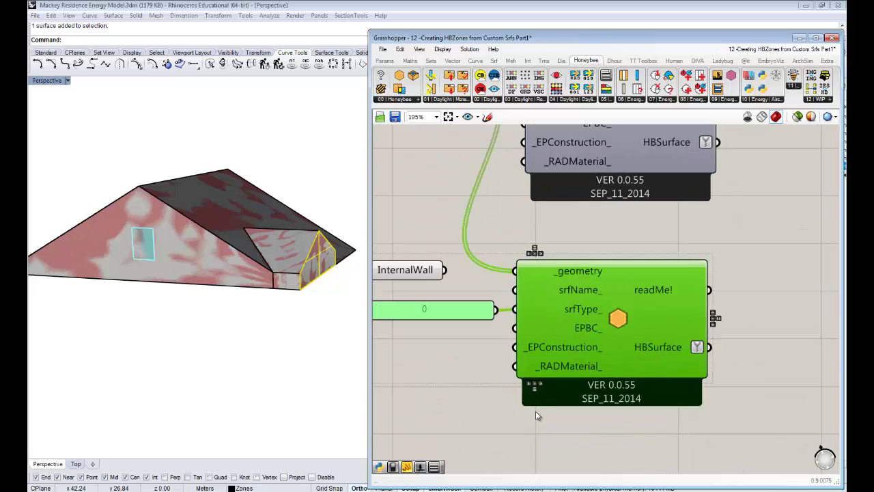
left_click(537, 412)
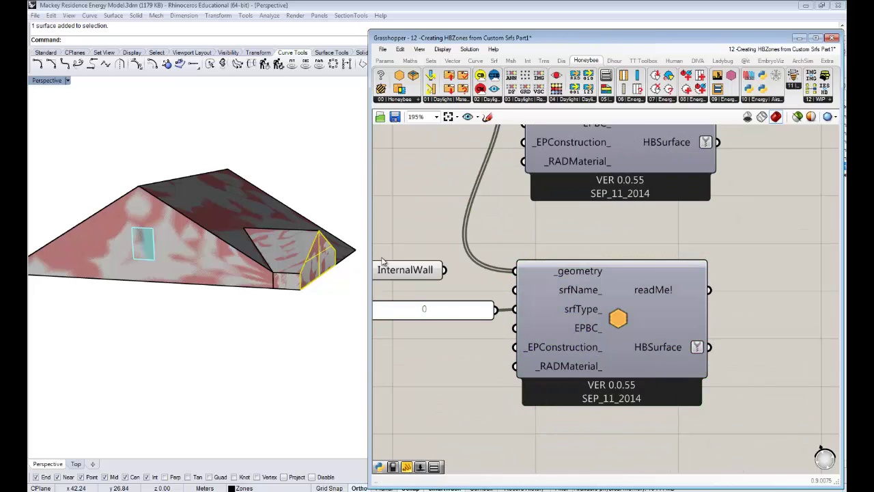
right_click_drag(478, 383, 529, 388)
left_click_drag(495, 276, 564, 276)
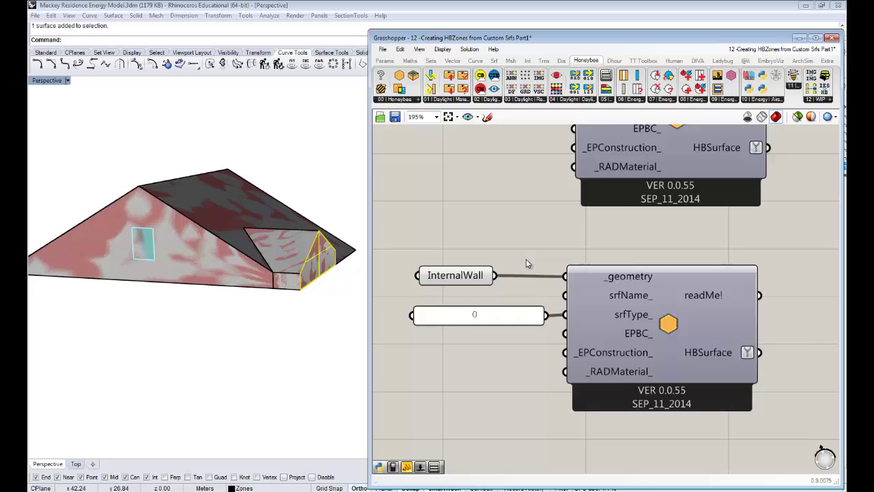
Step: Move all six parameter, panel and createHBSrfs groups down the canvas, clear of the existing definition above
scroll(526, 263, "down", 2)
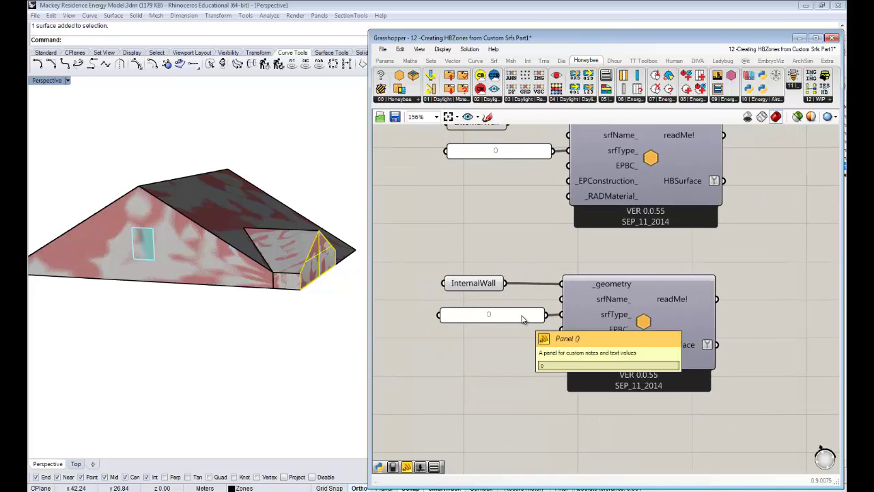
right_click_drag(527, 289, 527, 321)
scroll(575, 348, "down", 6)
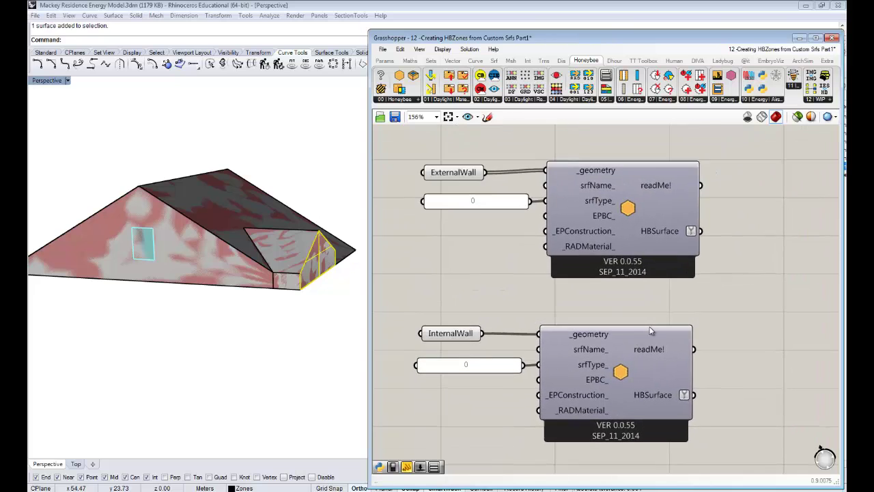
right_click_drag(602, 313, 574, 322)
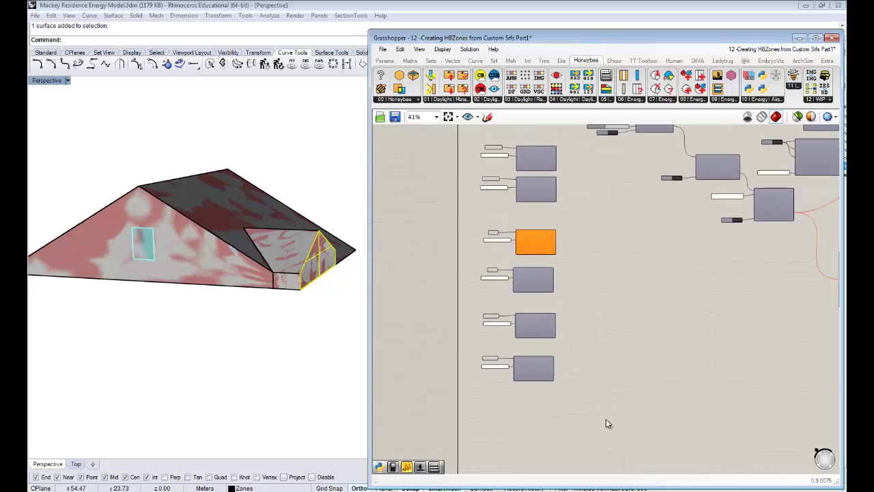
left_click_drag(606, 419, 473, 134)
left_click_drag(535, 171, 545, 312)
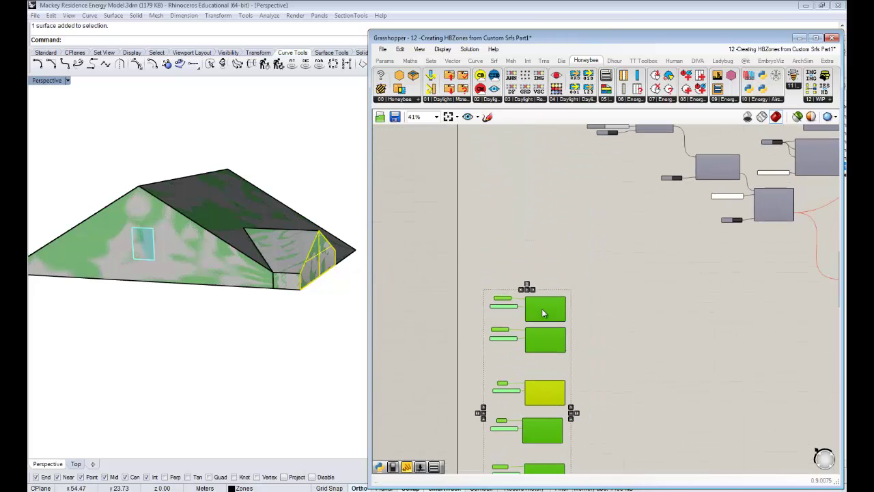
scroll(597, 307, "down", 3)
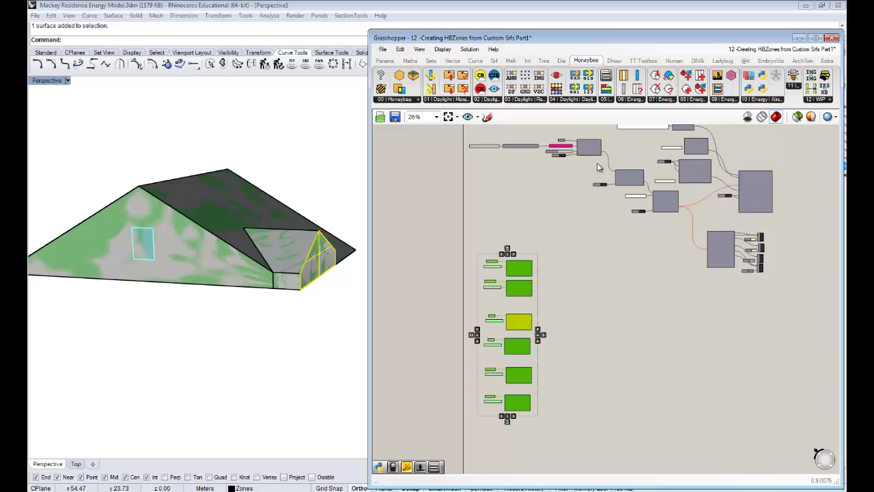
right_click_drag(668, 265, 650, 189)
scroll(554, 231, "up", 2)
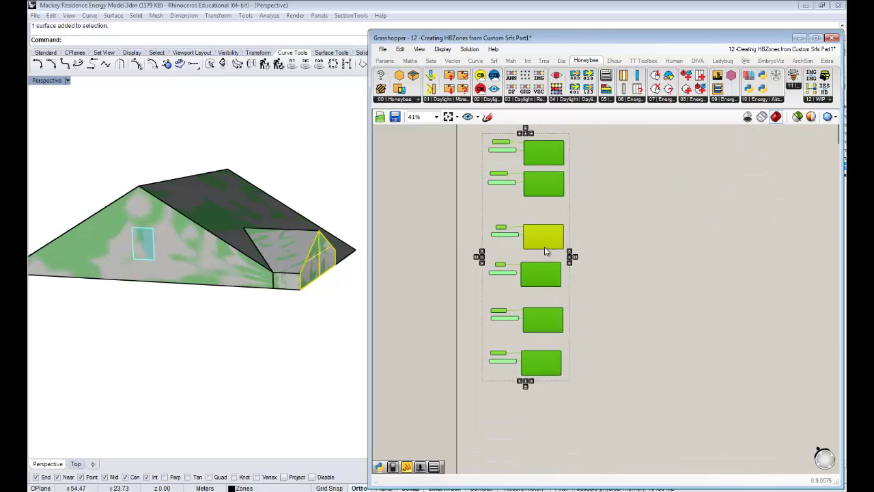
Step: Move the Roofs, Floors, ExternalWall and InternalWall groups up closer to WindowWall2, and nudge the WindowWall1 component
left_click_drag(611, 428, 471, 239)
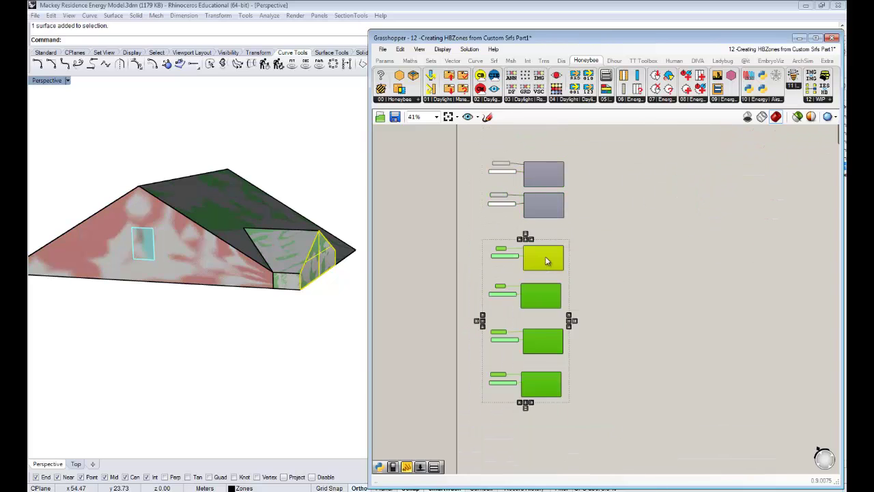
left_click_drag(545, 256, 547, 248)
left_click(547, 248)
scroll(546, 245, "up", 5)
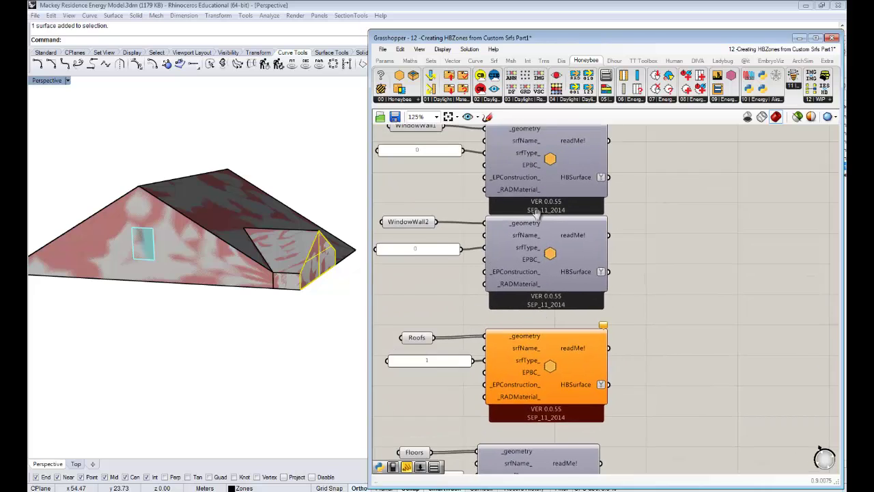
left_click(559, 241)
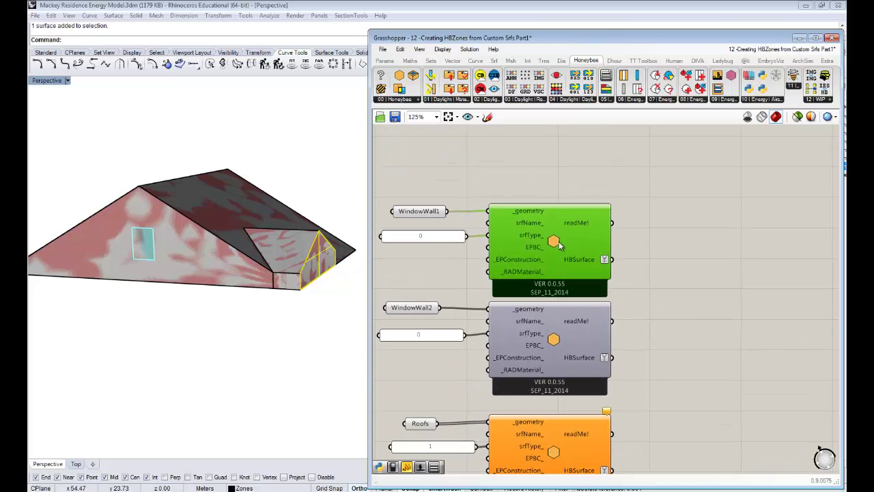
scroll(683, 328, "down", 4)
left_click(661, 347)
Step: Review the six createHBSrfs groups on the canvas and examine the window surface on the gable wall in the Rhino model
scroll(661, 346, "down", 1)
right_click_drag(663, 367, 626, 248)
scroll(632, 298, "up", 2)
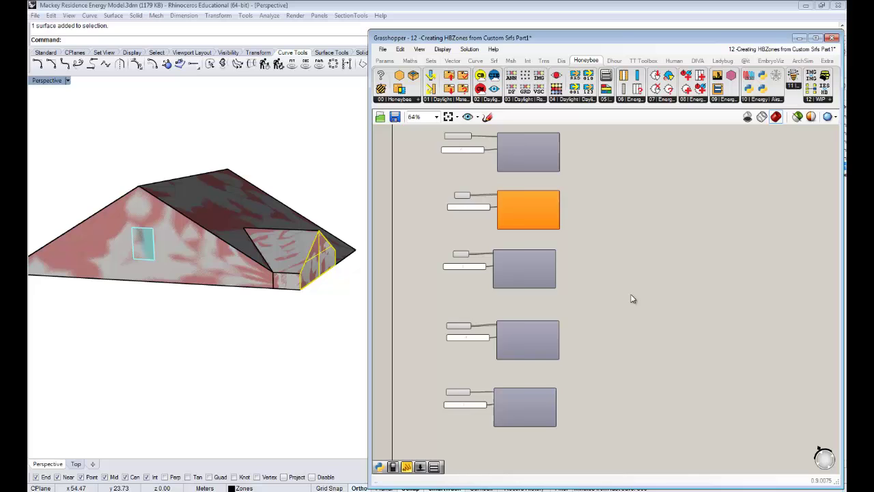
right_click_drag(633, 298, 600, 344)
scroll(599, 345, "down", 2)
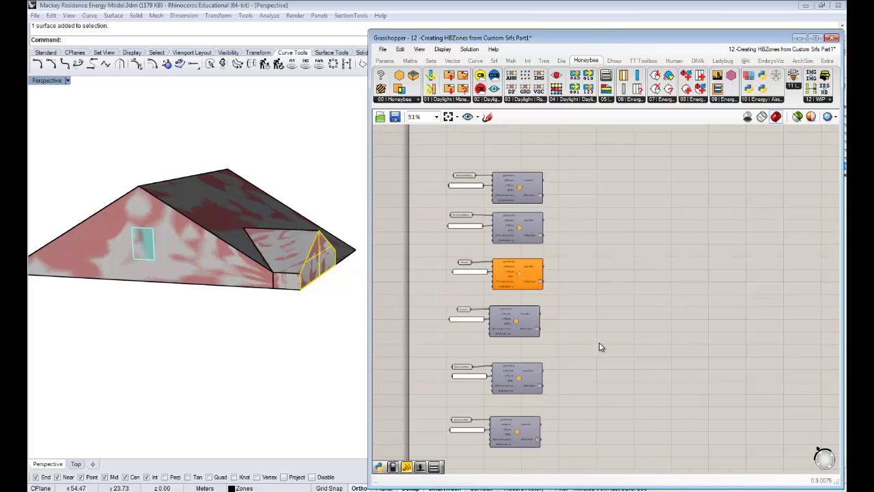
scroll(579, 327, "up", 2)
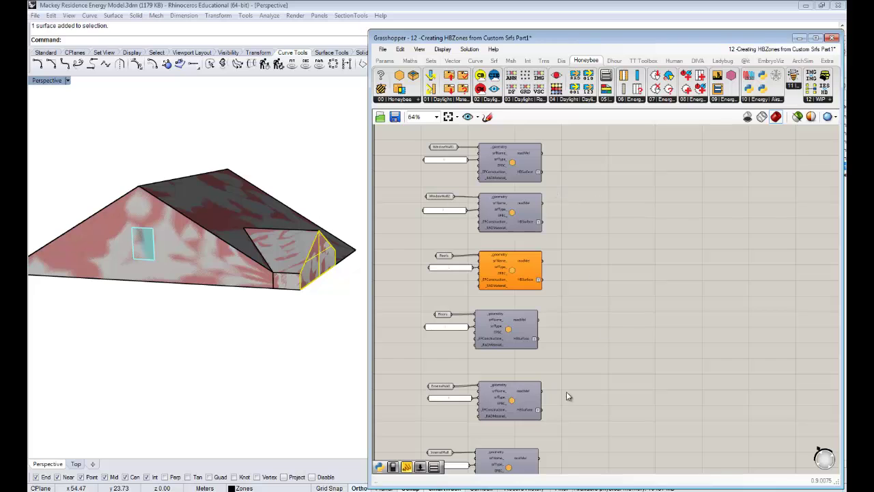
right_click_drag(570, 405, 583, 374)
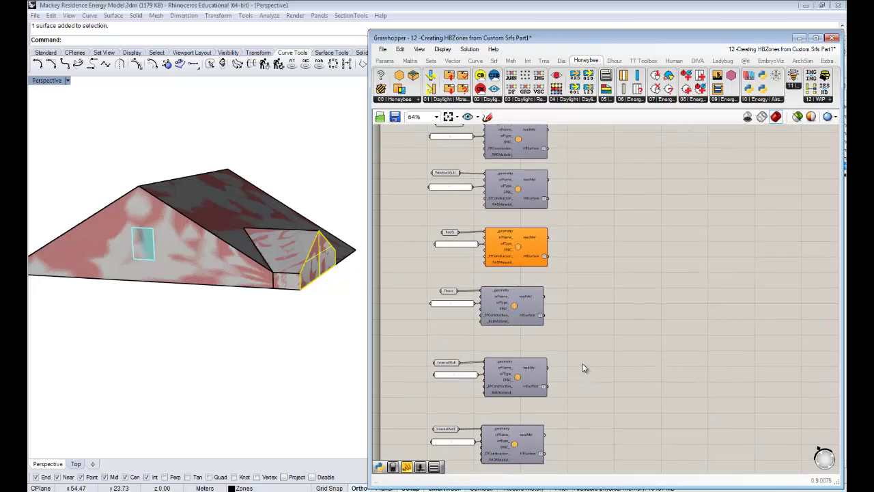
right_click_drag(225, 263, 181, 260)
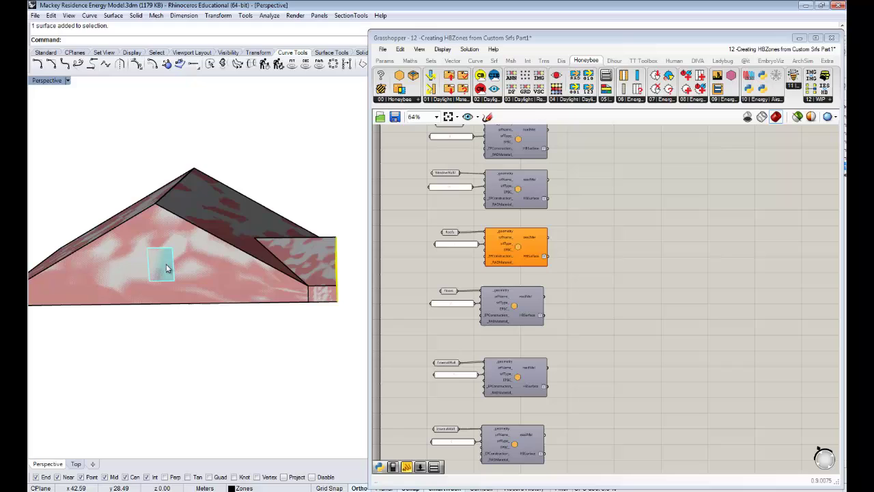
left_click(166, 264)
left_click(218, 347)
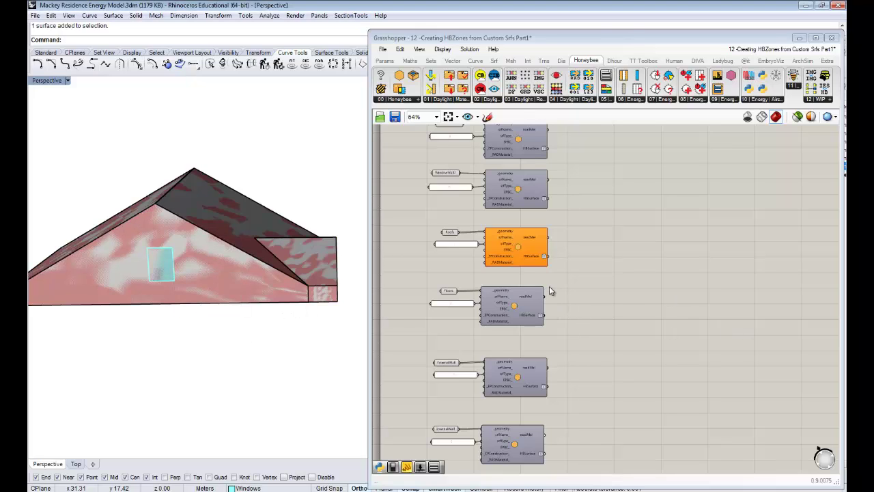
Step: Nudge the Roofs createHBSrfs component slightly closer to its parameter and panel
left_click_drag(525, 255, 522, 254)
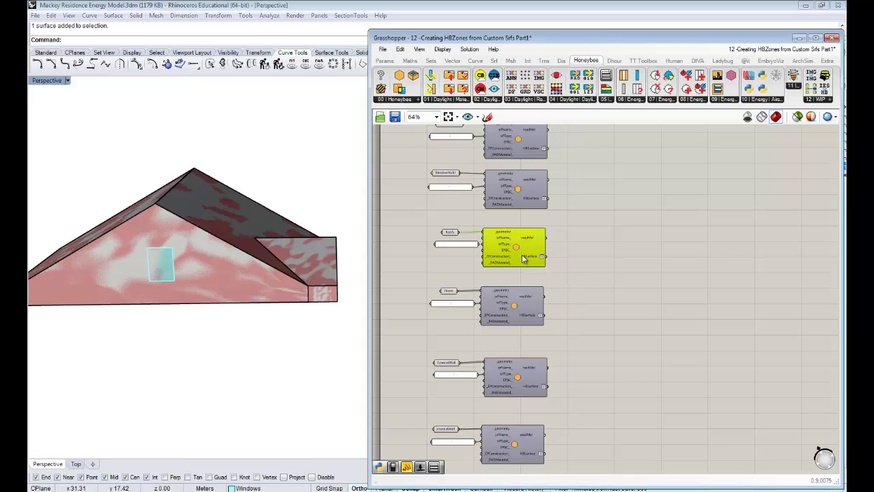
left_click(577, 264)
Step: Examine the existing zone definition above, from the HBZones and glazing-ratio components to the simulation and surface preview, and return to the six createHBSrfs groups
right_click_drag(642, 191, 529, 346)
scroll(530, 346, "down", 2)
right_click_drag(537, 163, 515, 300)
scroll(520, 258, "up", 3)
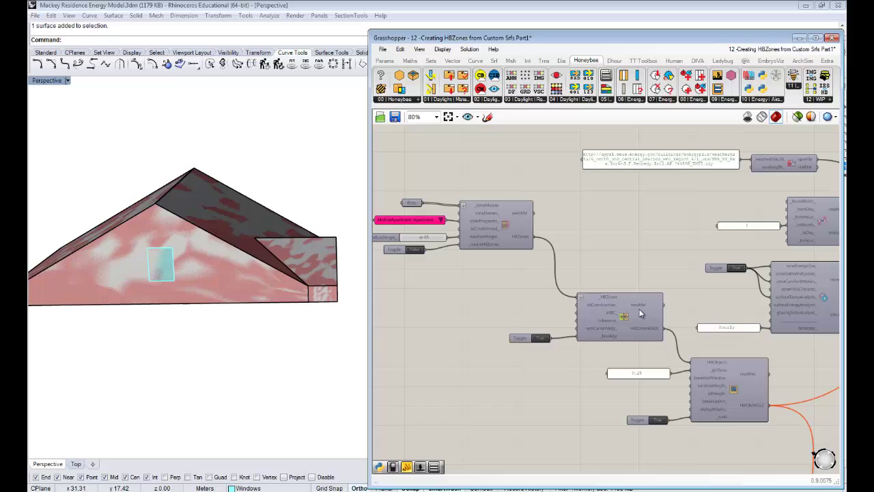
right_click_drag(645, 366, 507, 279)
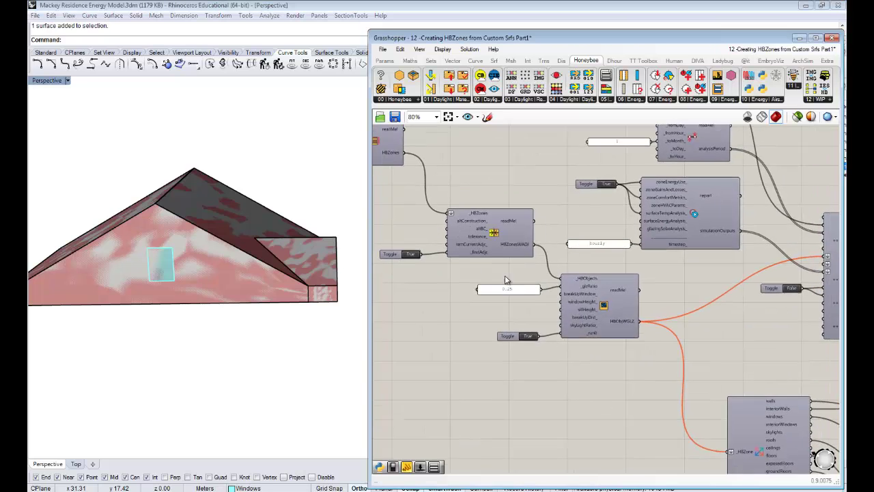
right_click_drag(562, 292, 403, 239)
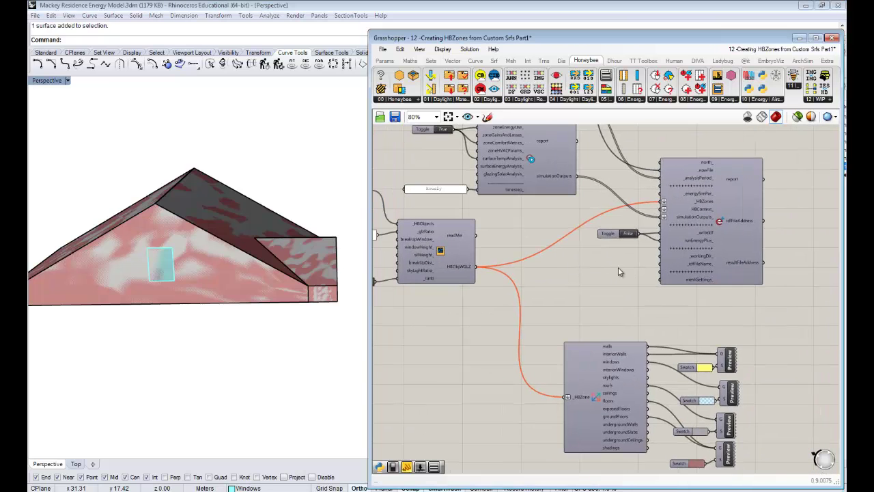
scroll(686, 258, "down", 2)
right_click_drag(597, 326, 792, 199)
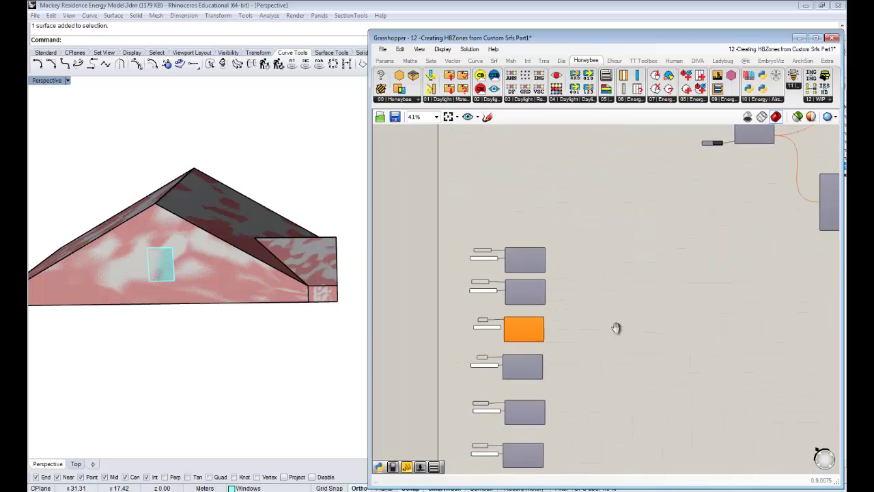
right_click_drag(618, 342, 625, 280)
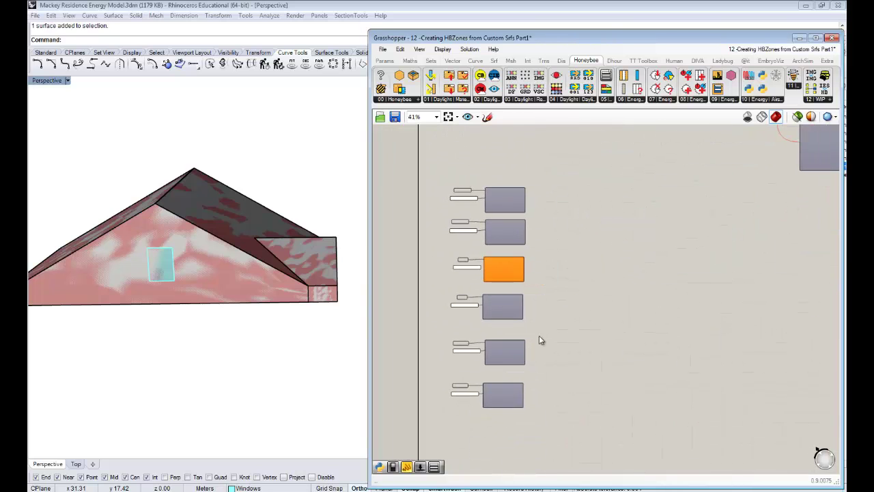
scroll(539, 335, "up", 2)
scroll(585, 409, "down", 1)
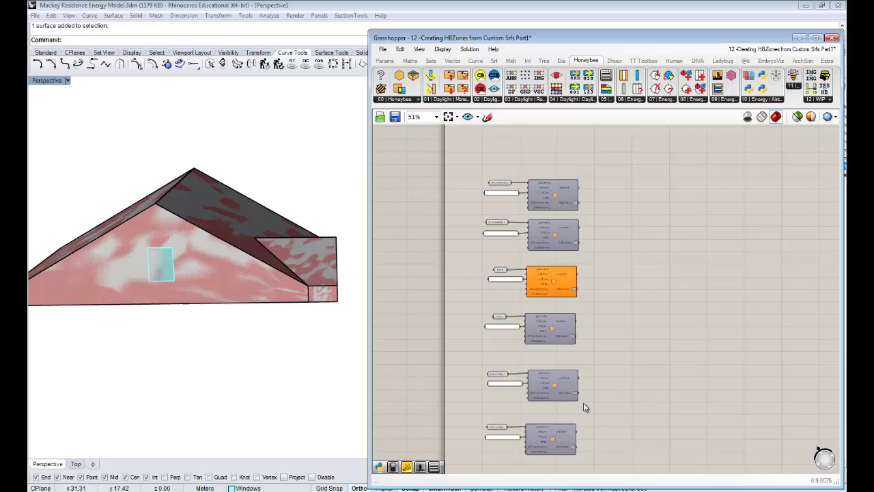